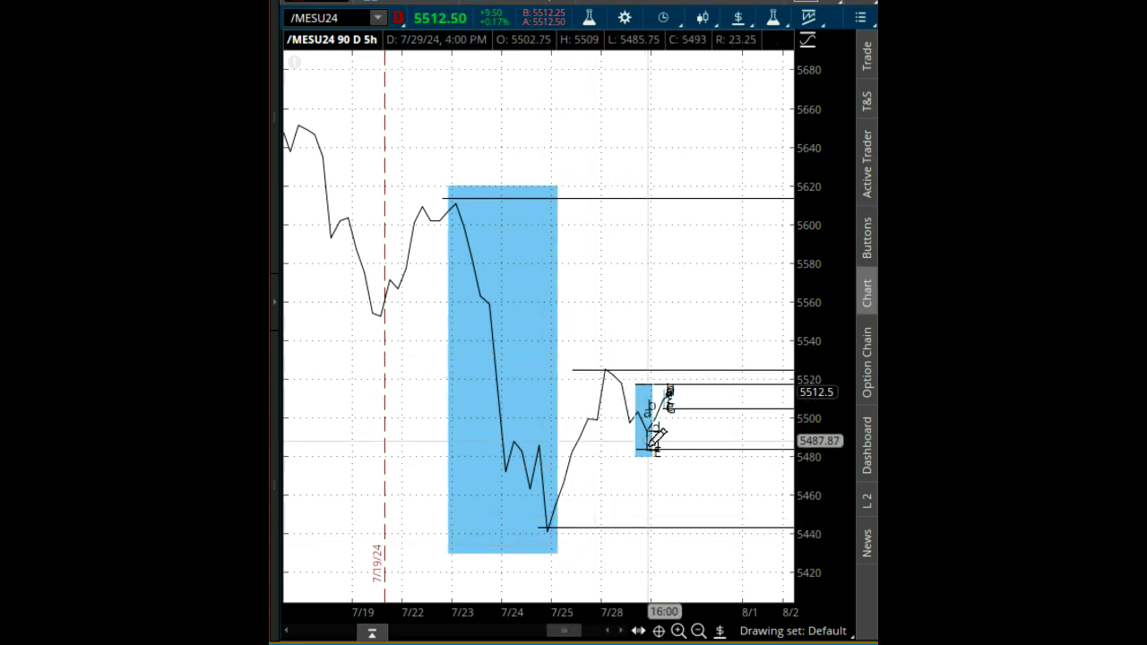
Set the /MESU24 chart to the 90-day, 4-hour time frame and examine the price action from 7/22 to 7/30.
{"action": "left_click", "coordinate": [681, 22]}
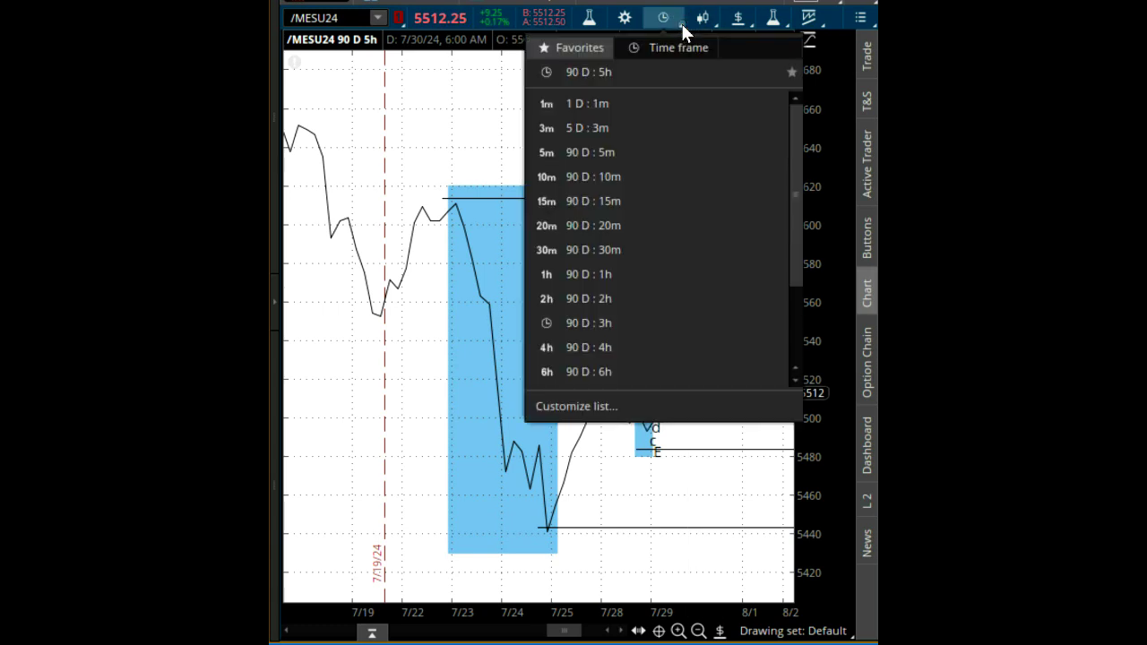
{"action": "left_click", "coordinate": [647, 347]}
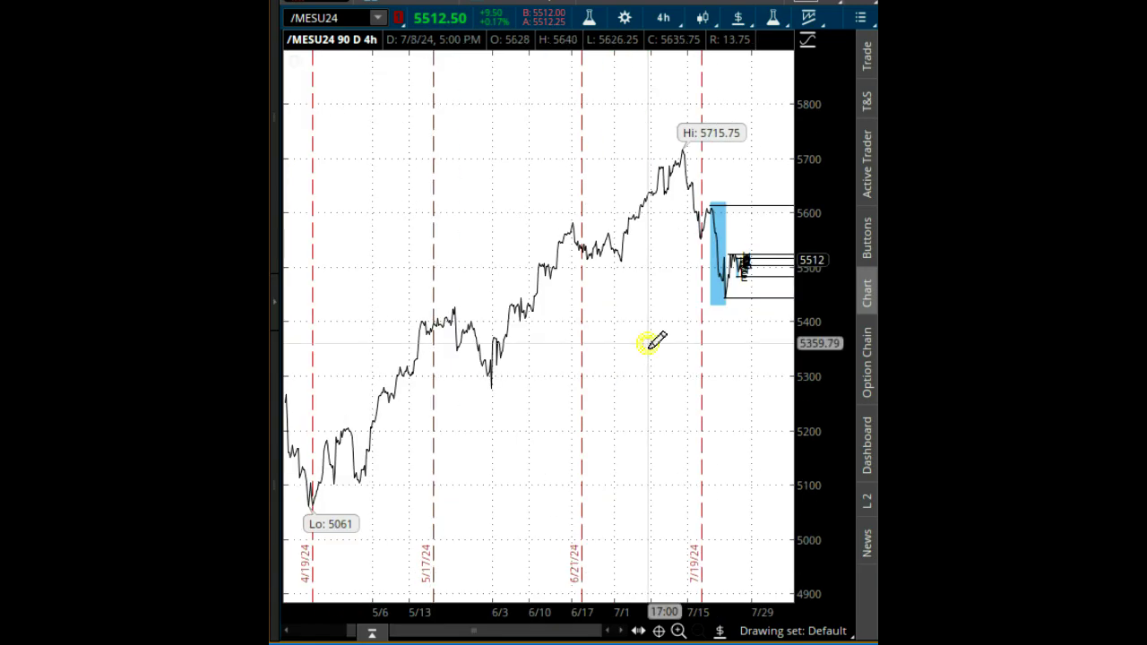
{"action": "left_click_drag", "start_coordinate": [652, 345], "coordinate": [782, 425]}
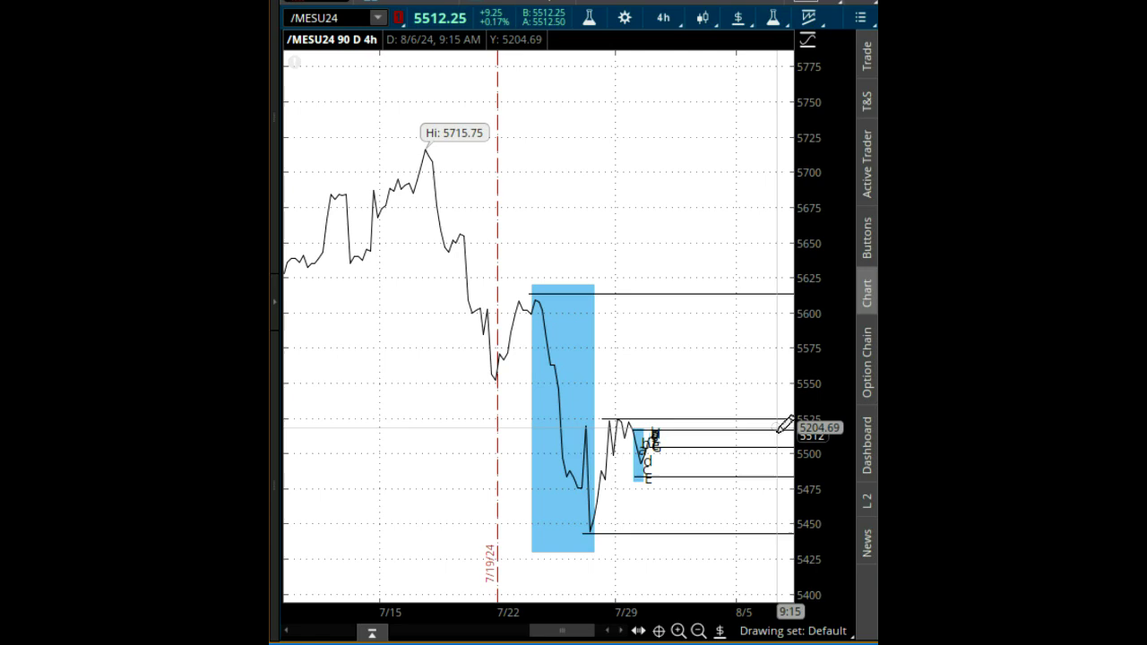
{"action": "left_click", "coordinate": [499, 278]}
{"action": "left_click_drag", "start_coordinate": [499, 278], "coordinate": [746, 316]}
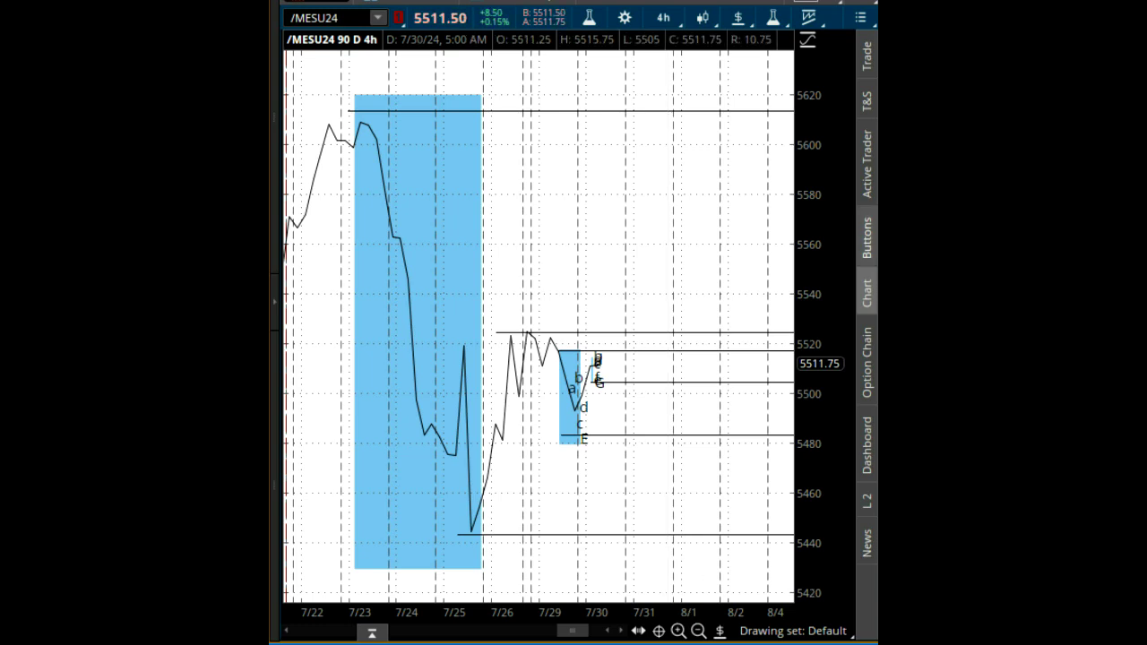
Set the chart to the 90-day, 3-hour time frame and examine the large highlighted decline and the recent labelled swings.
{"action": "left_click", "coordinate": [682, 27]}
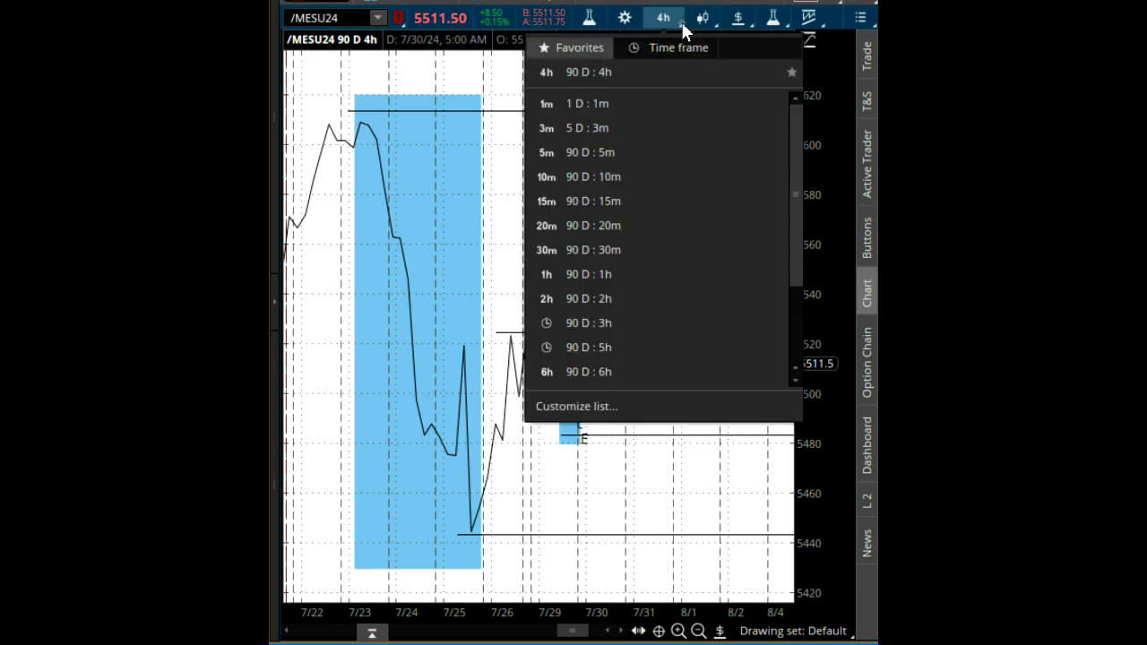
{"action": "left_click", "coordinate": [644, 331]}
{"action": "mouse_move", "coordinate": [644, 336]}
{"action": "left_mouse_down"}
{"action": "mouse_move", "coordinate": [653, 326]}
{"action": "mouse_move", "coordinate": [861, 394]}
{"action": "left_mouse_up"}
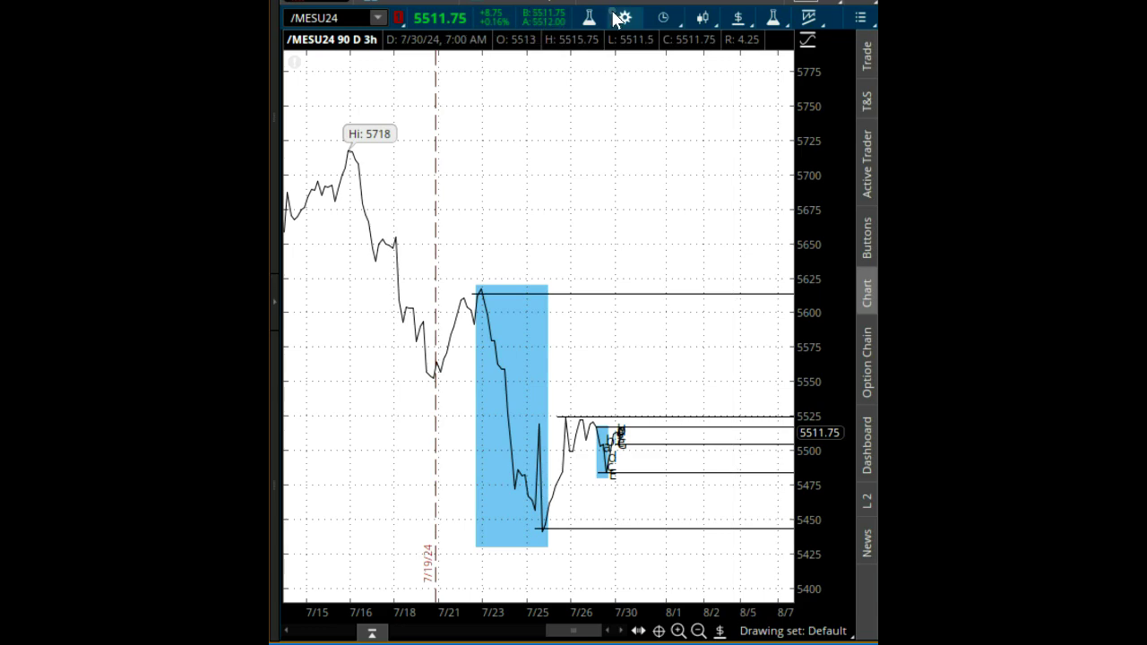
Set the chart to the 90-day, 2-hour time frame and inspect the highlighted a–E decline and the rally after it.
{"action": "left_click", "coordinate": [681, 21]}
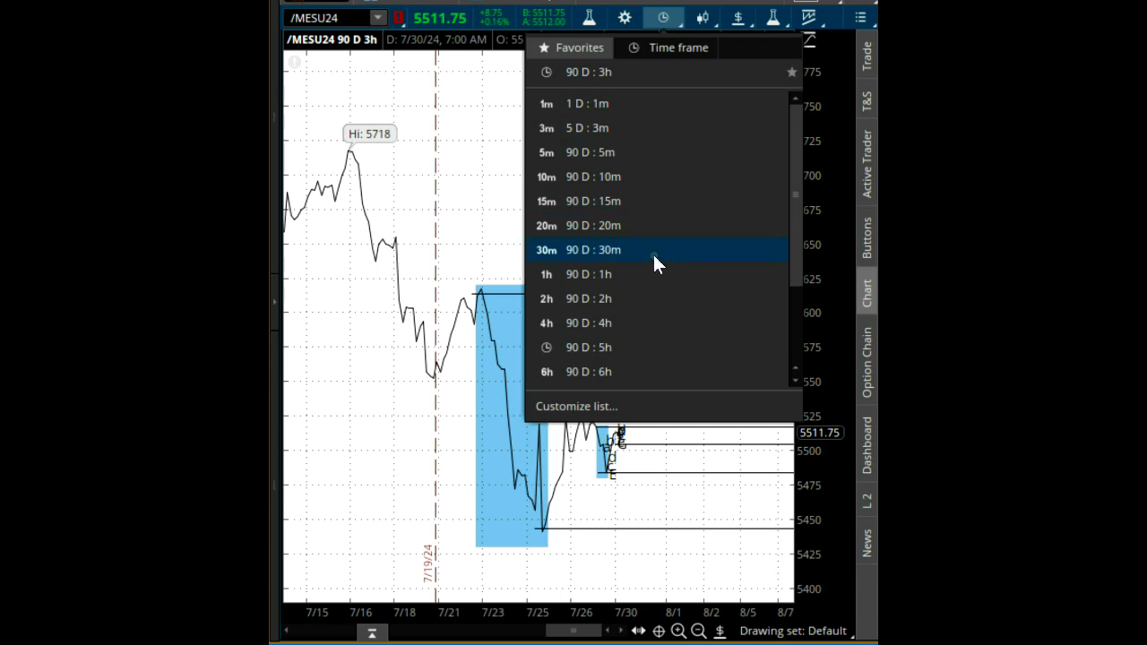
{"action": "left_click", "coordinate": [630, 299]}
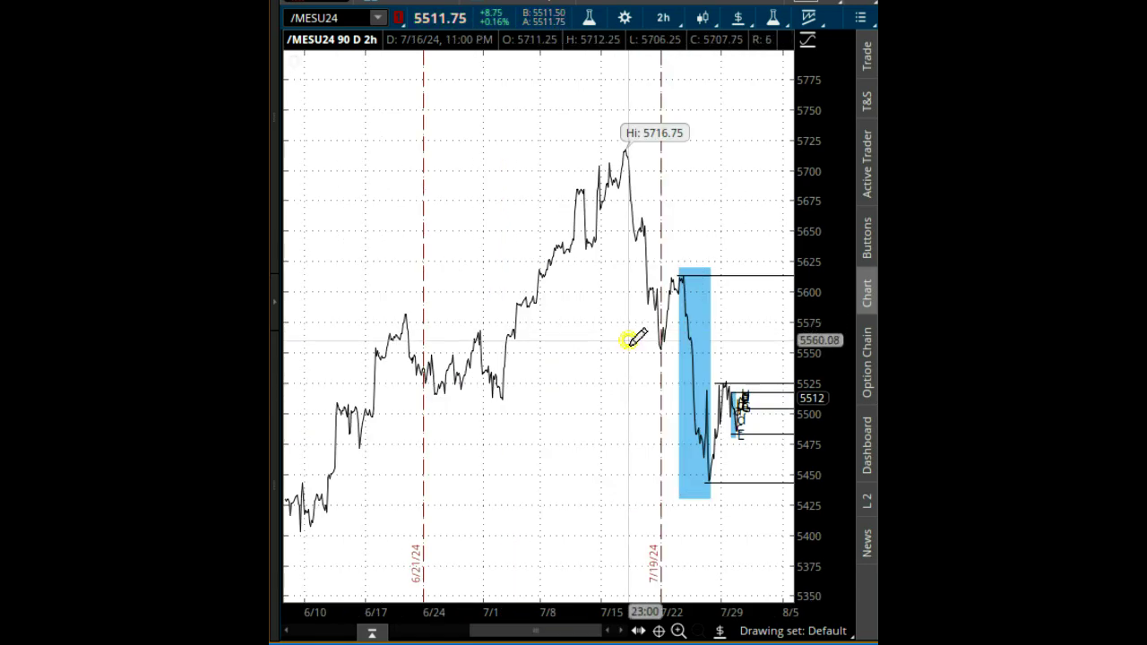
{"action": "left_click_drag", "start_coordinate": [630, 340], "coordinate": [790, 354]}
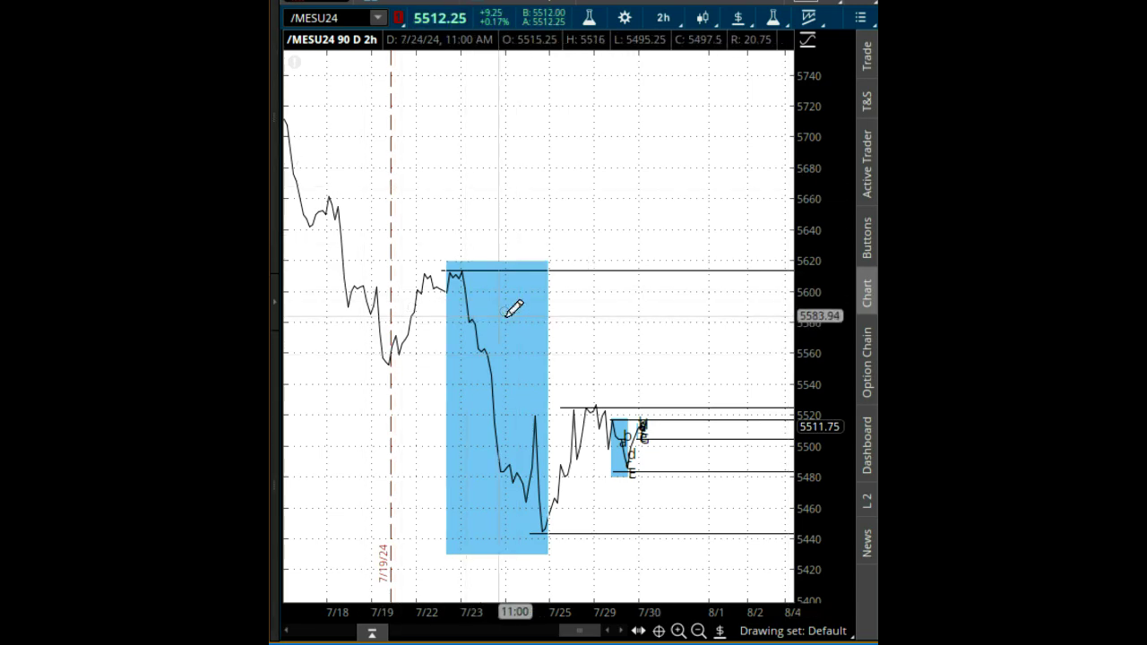
{"action": "left_click_drag", "start_coordinate": [440, 313], "coordinate": [431, 308]}
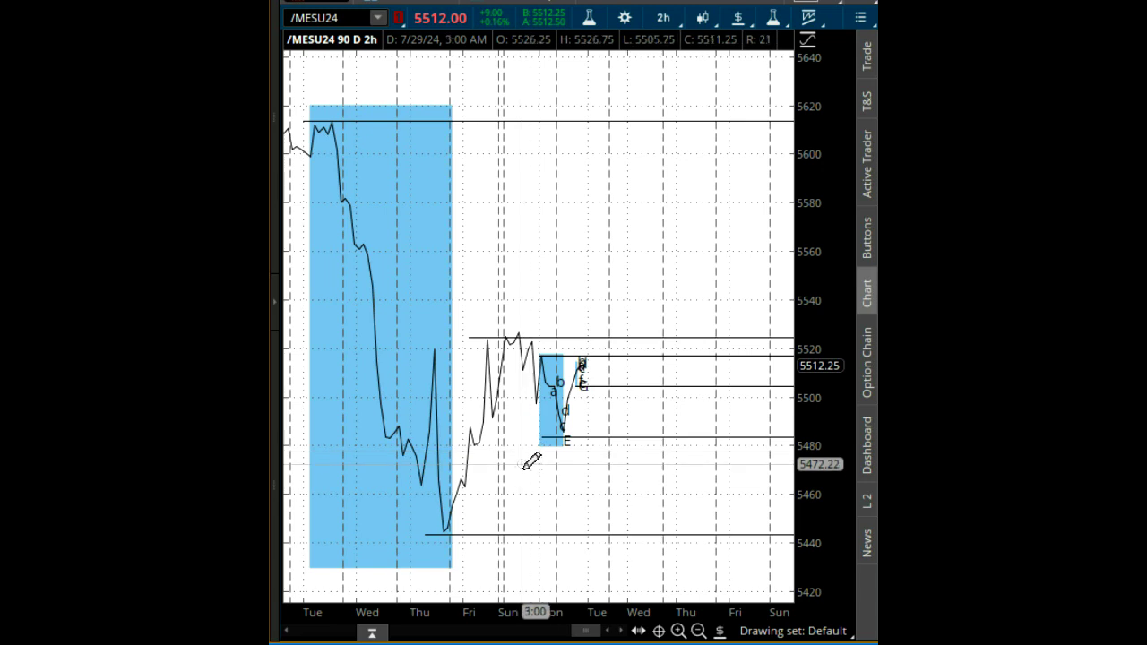
{"action": "left_click_drag", "start_coordinate": [542, 467], "coordinate": [615, 507]}
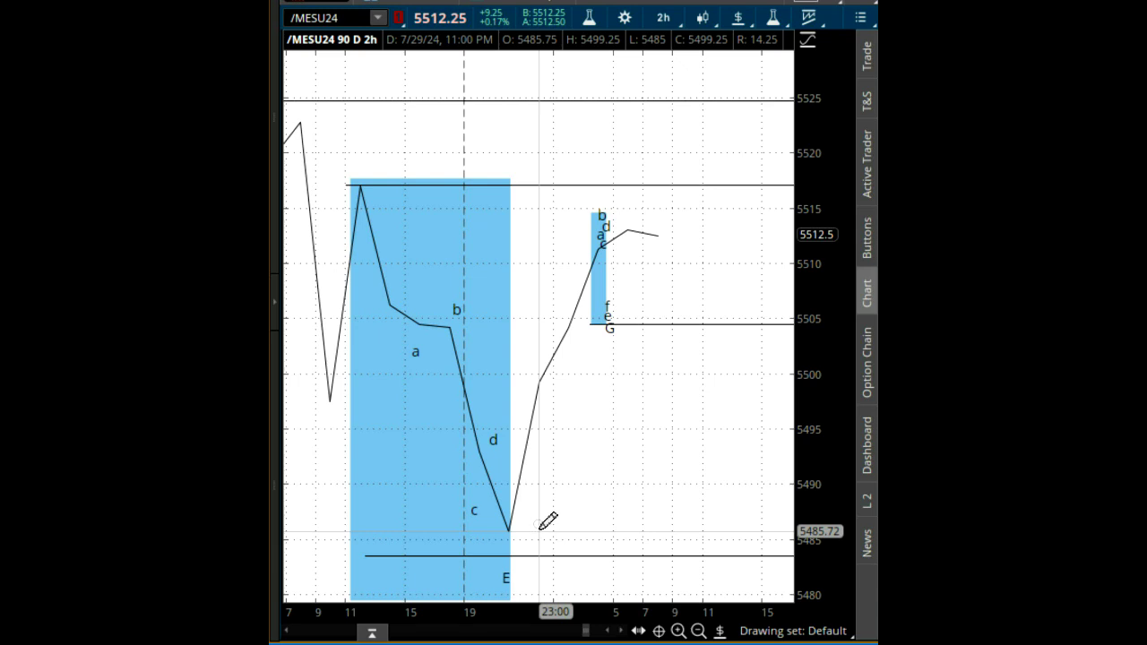
{"action": "mouse_move", "coordinate": [594, 184]}
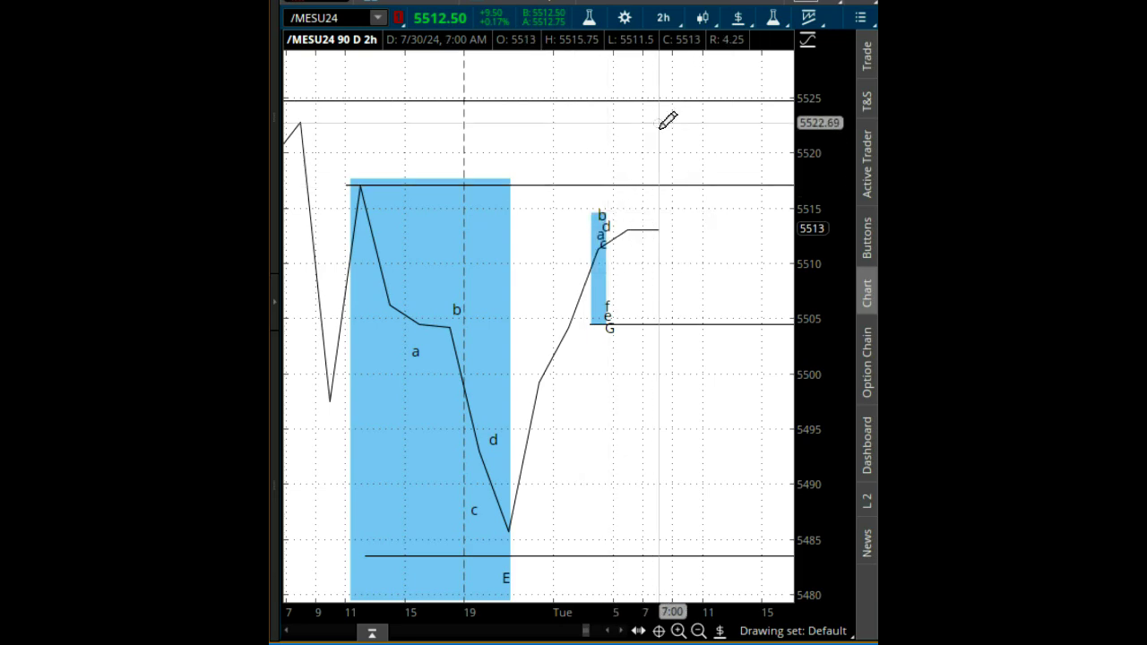
Set the chart to the 90-day, 1-hour time frame and inspect the labelled a–E wave and the following rise.
{"action": "left_click", "coordinate": [679, 19]}
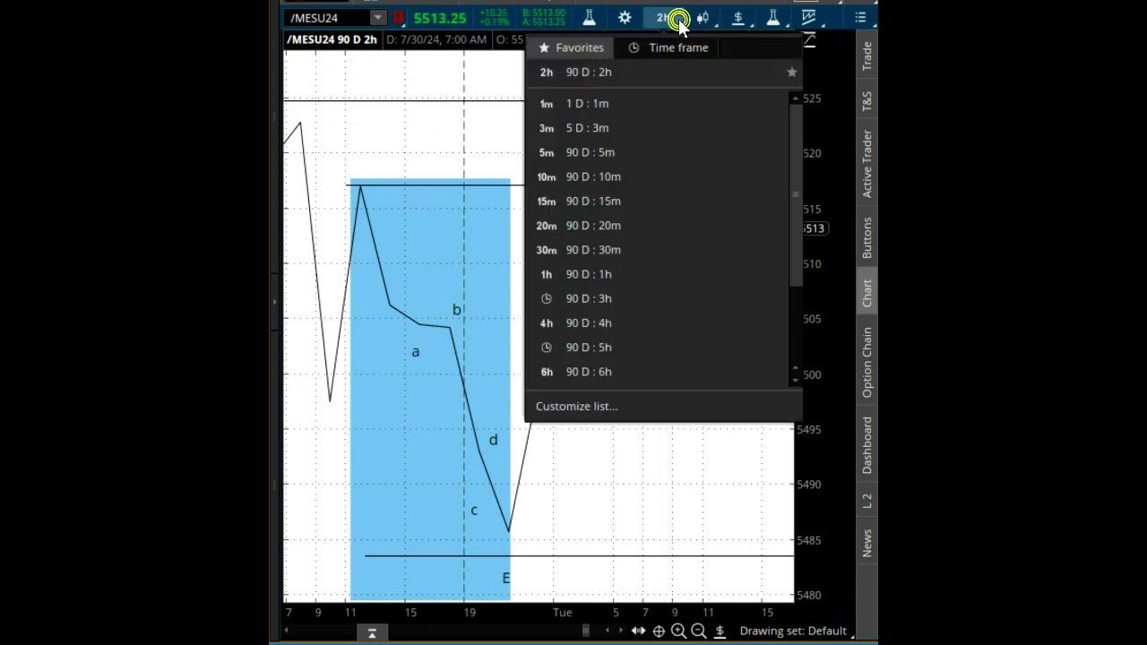
{"action": "left_click", "coordinate": [623, 274]}
{"action": "left_click_drag", "start_coordinate": [651, 388], "coordinate": [817, 405]}
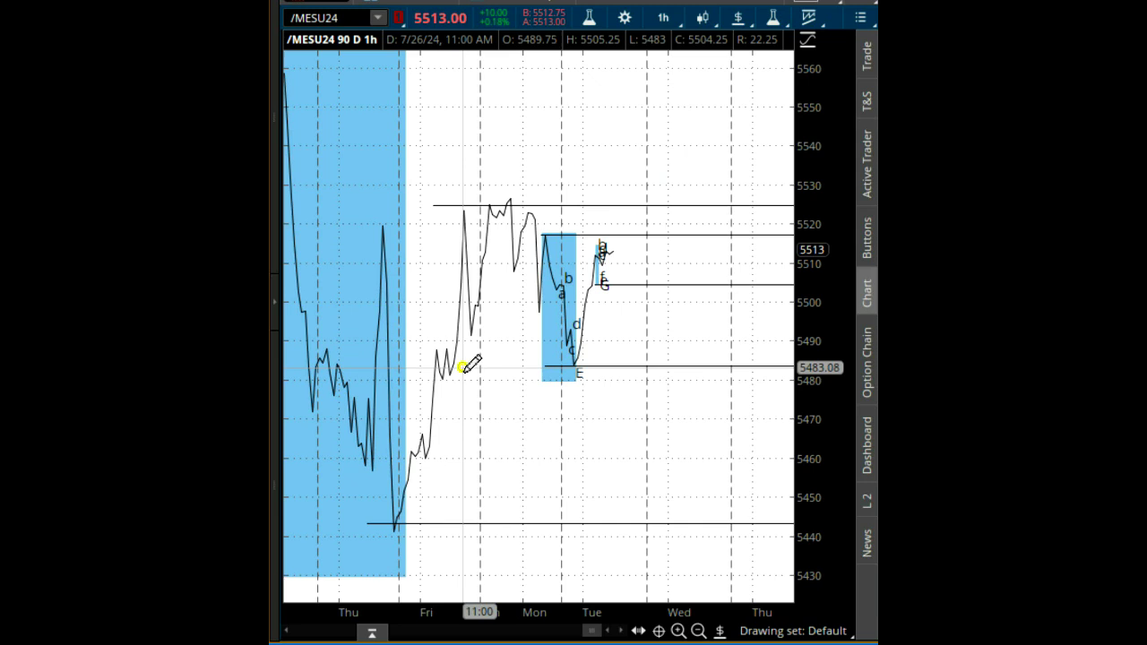
{"action": "left_click_drag", "start_coordinate": [463, 368], "coordinate": [677, 411]}
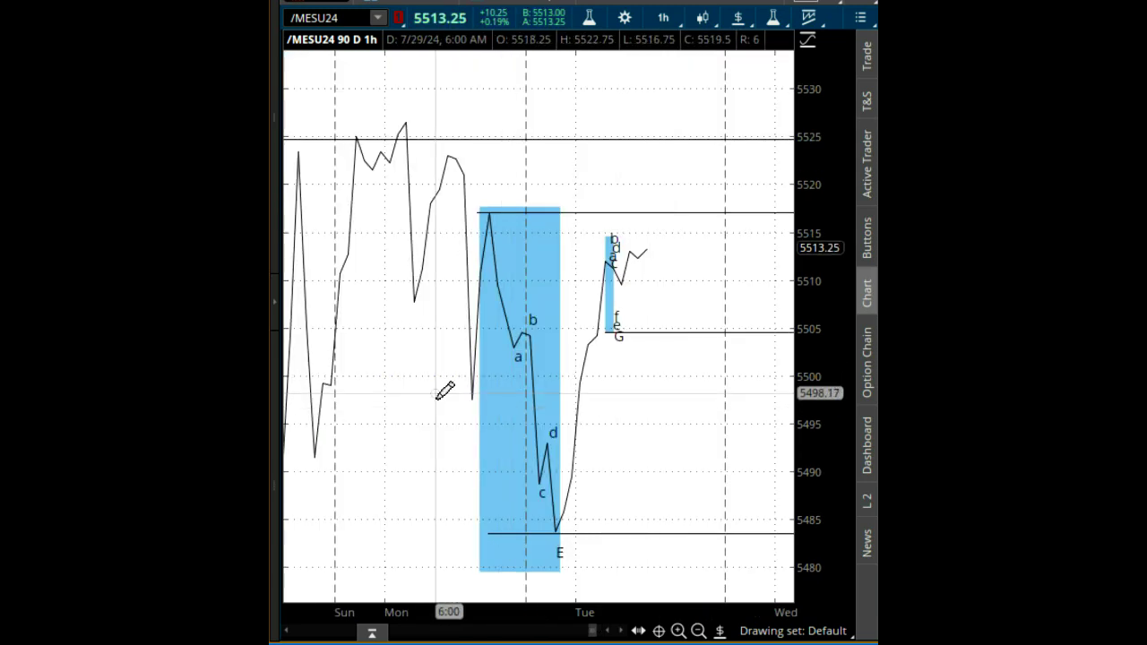
{"action": "left_click_drag", "start_coordinate": [440, 392], "coordinate": [691, 428]}
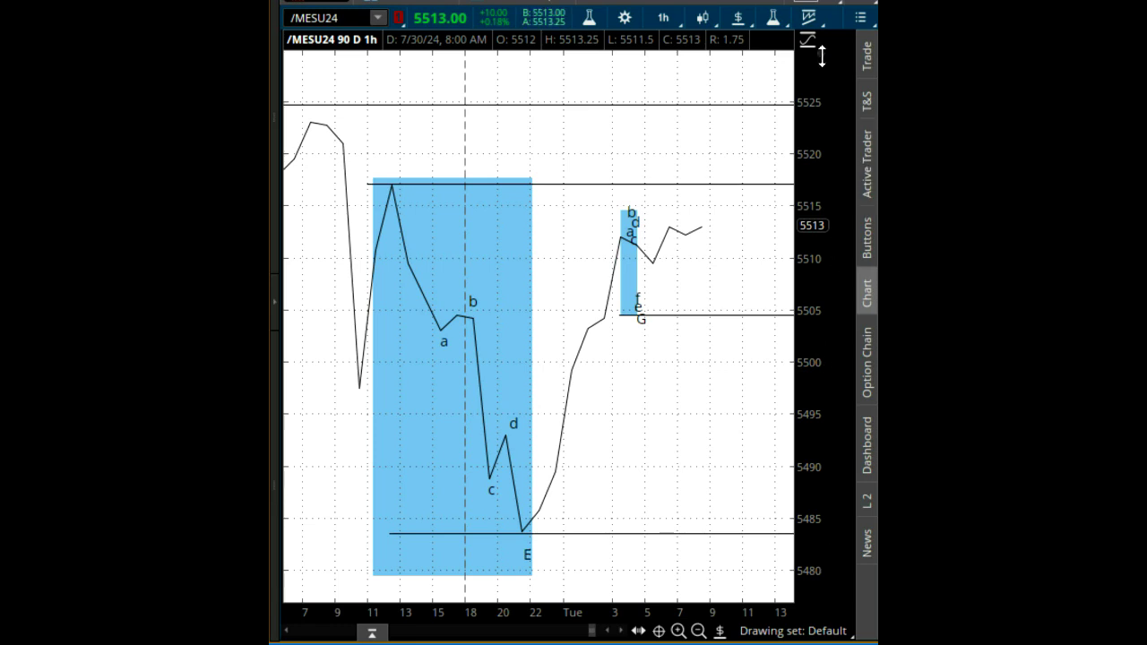
Set the chart to the 90-day, 30-minute time frame and compare the a–E wave with the smaller a–G pattern.
{"action": "left_click", "coordinate": [682, 32]}
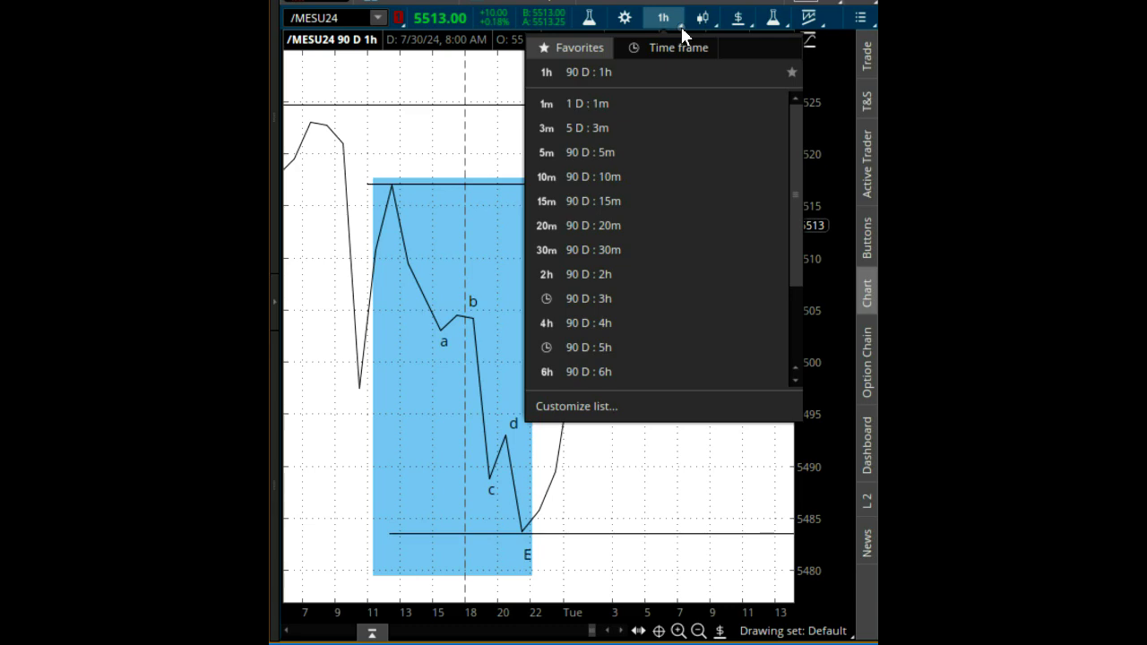
{"action": "left_click", "coordinate": [635, 252]}
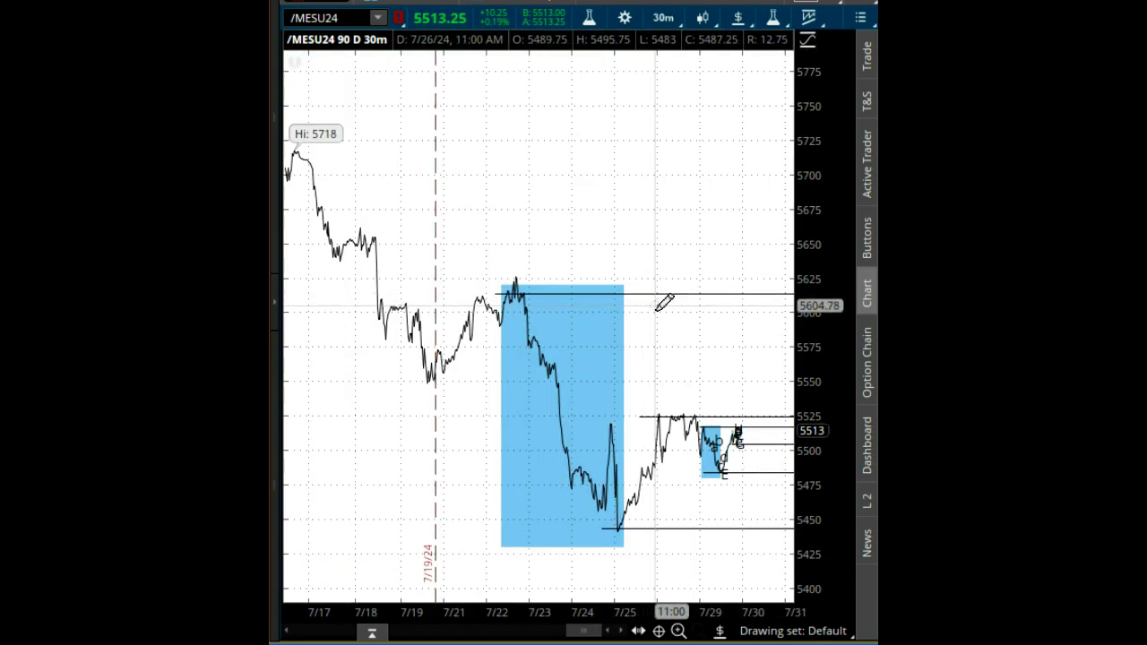
{"action": "left_click_drag", "start_coordinate": [659, 302], "coordinate": [789, 305]}
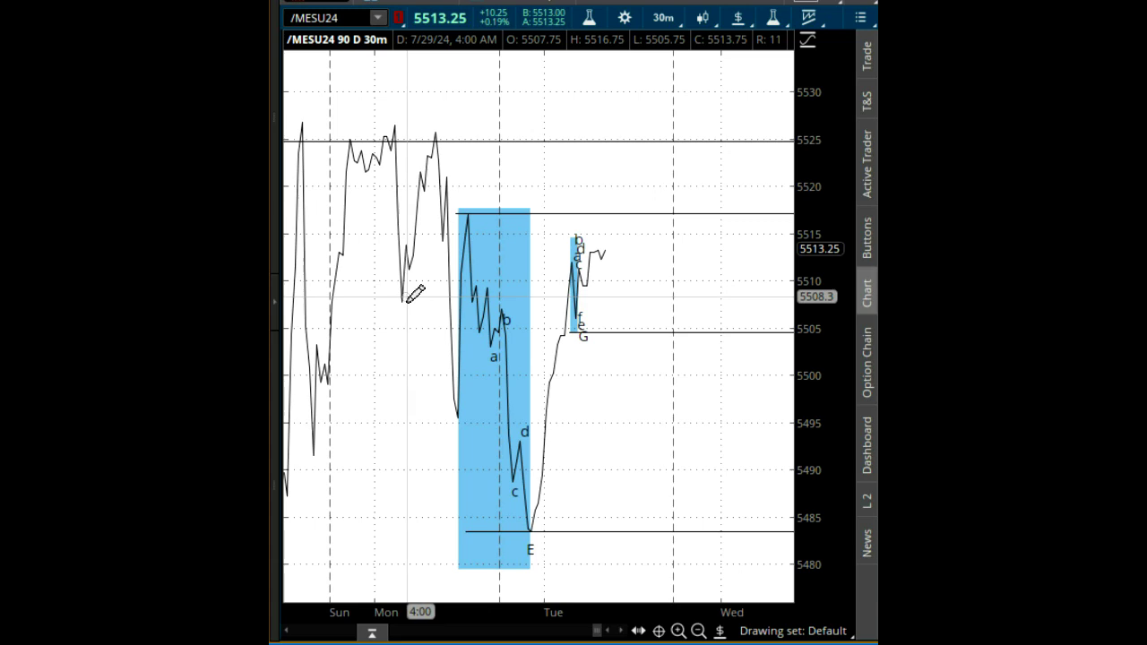
{"action": "left_click_drag", "start_coordinate": [453, 291], "coordinate": [856, 343]}
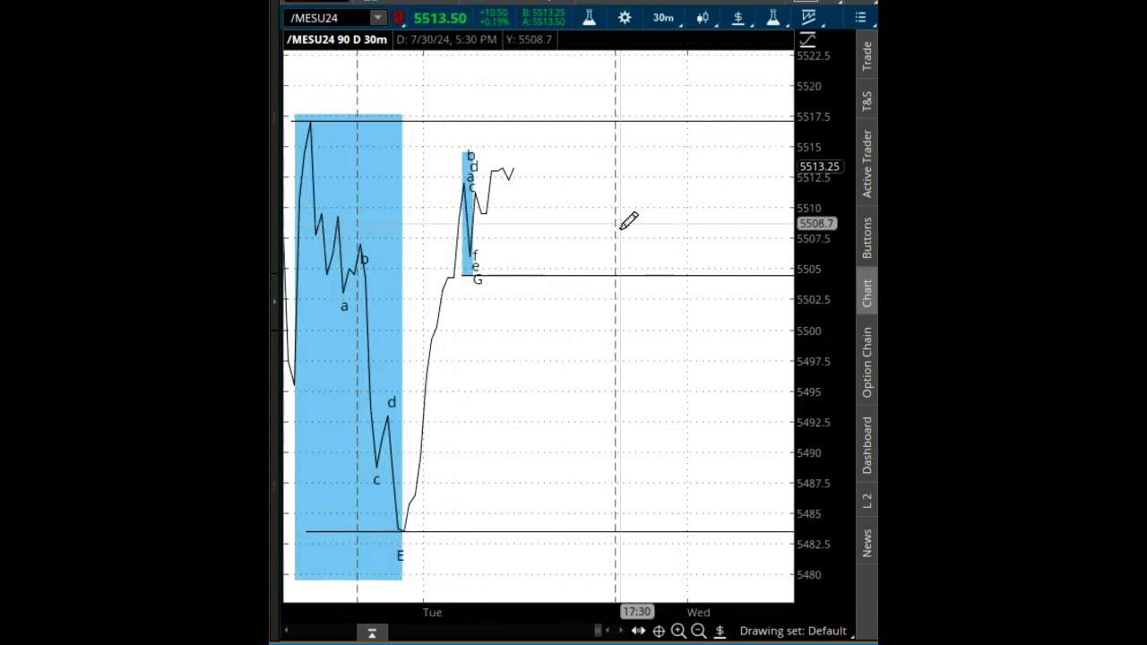
Set the chart to the 90-day, 20-minute time frame and examine the two highlighted patterns around Tuesday.
{"action": "left_click", "coordinate": [681, 21]}
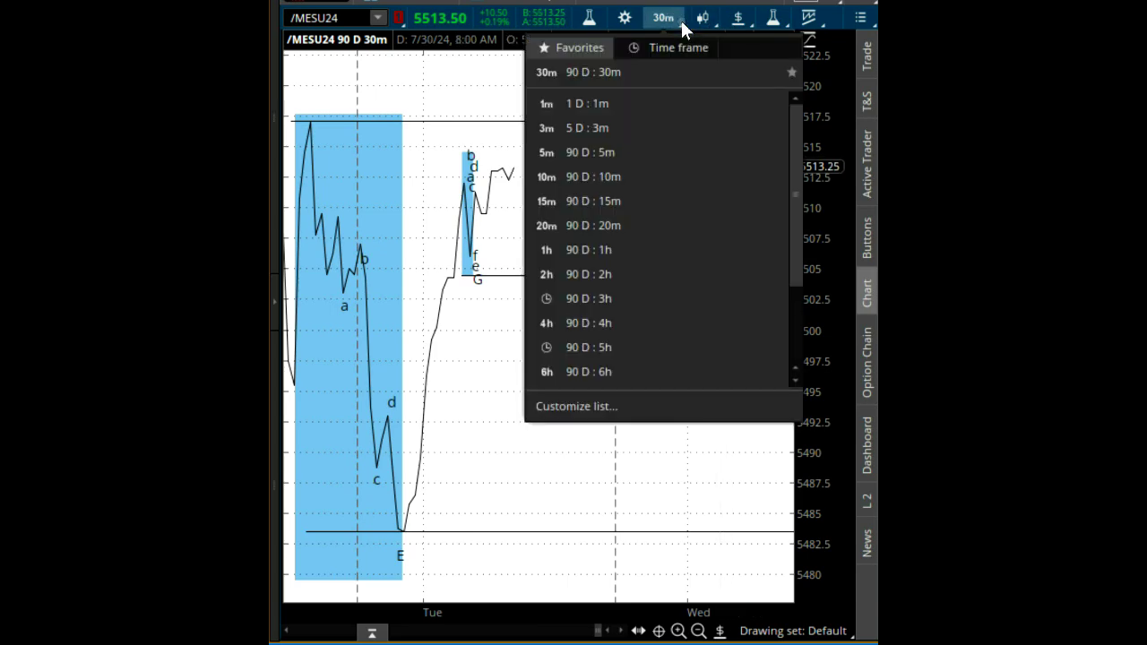
{"action": "left_click", "coordinate": [641, 201]}
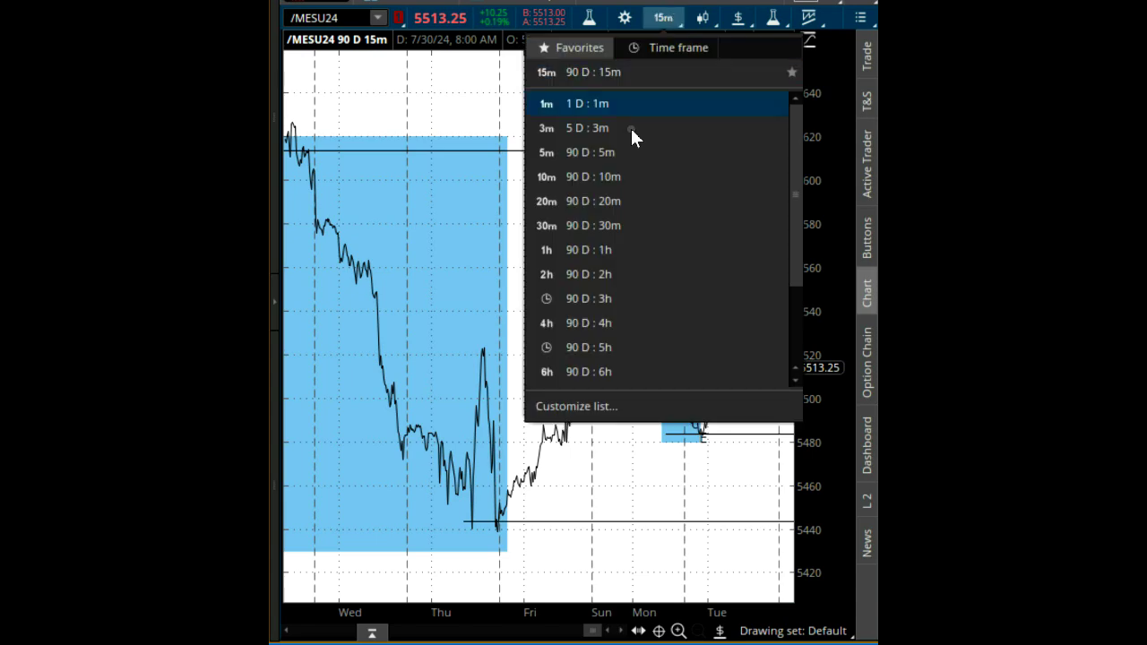
{"action": "left_click", "coordinate": [628, 200]}
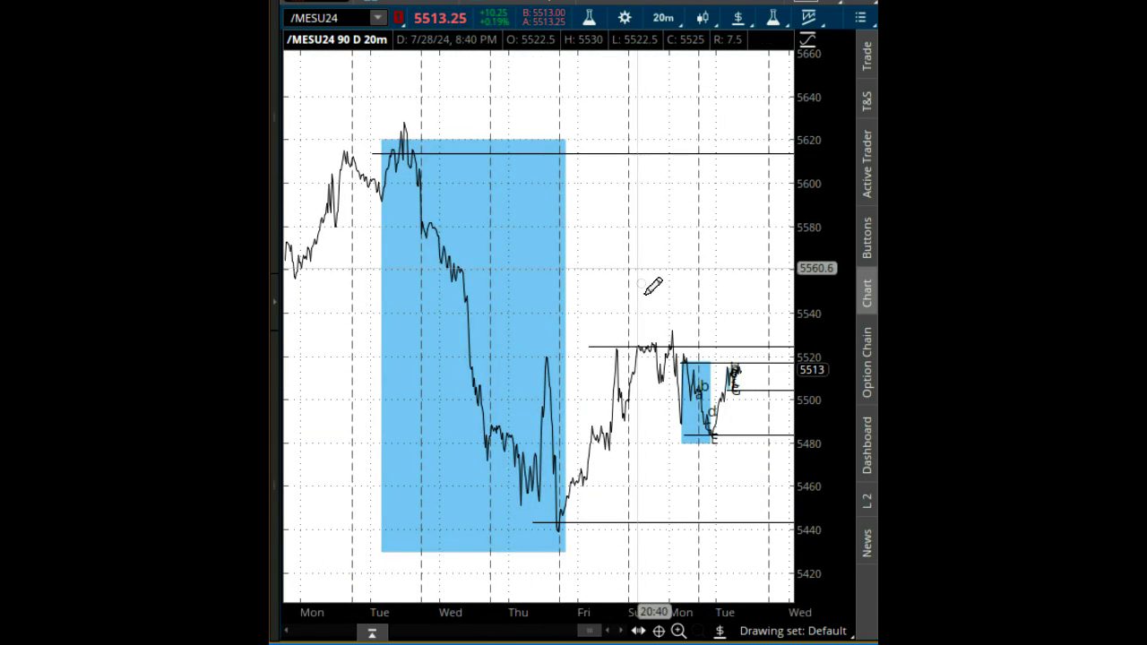
{"action": "left_click_drag", "start_coordinate": [662, 302], "coordinate": [872, 348]}
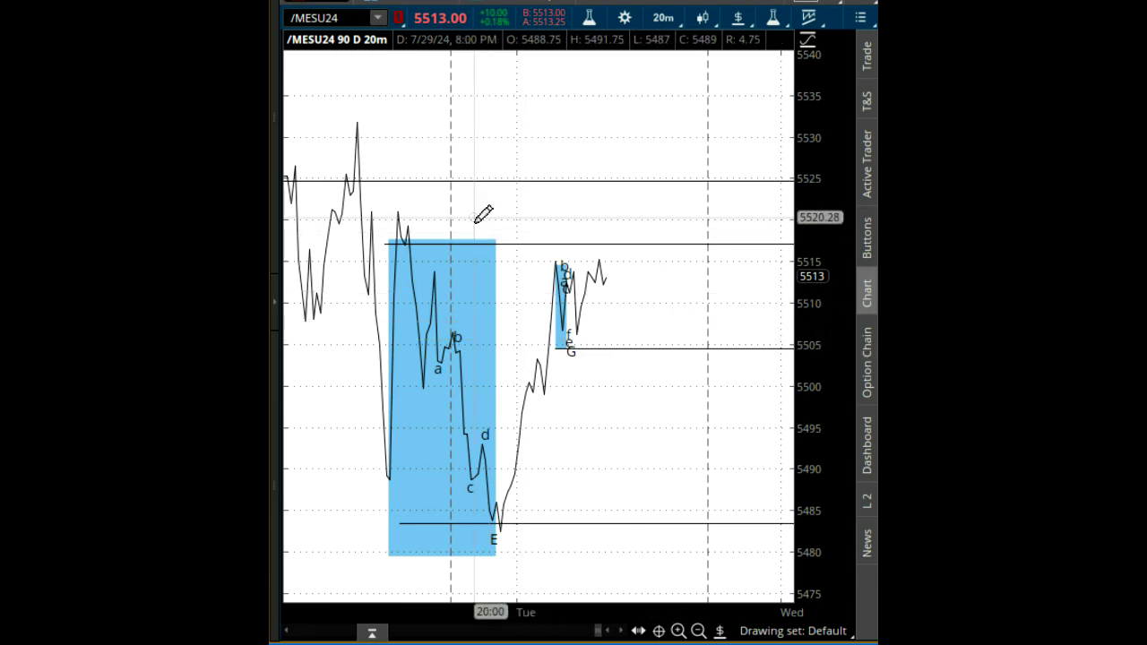
{"action": "left_click_drag", "start_coordinate": [363, 210], "coordinate": [701, 257]}
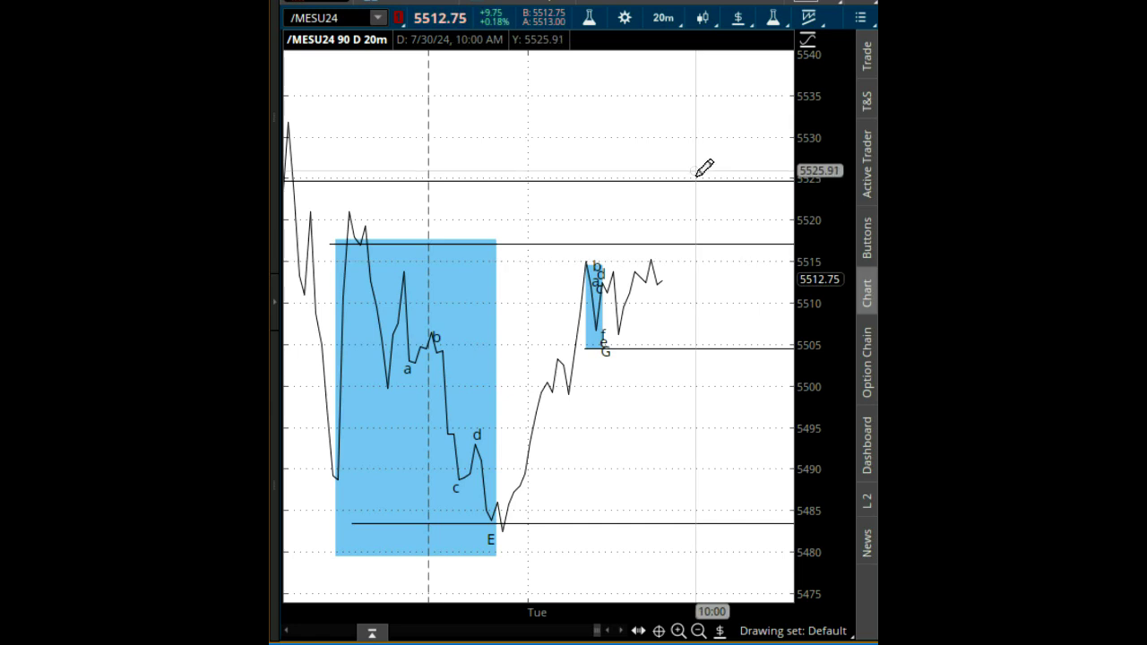
Set the chart to the 90-day, 15-minute time frame and inspect Tuesday's rise and the highlighted a–G pattern.
{"action": "left_click", "coordinate": [682, 24]}
{"action": "left_click", "coordinate": [624, 199]}
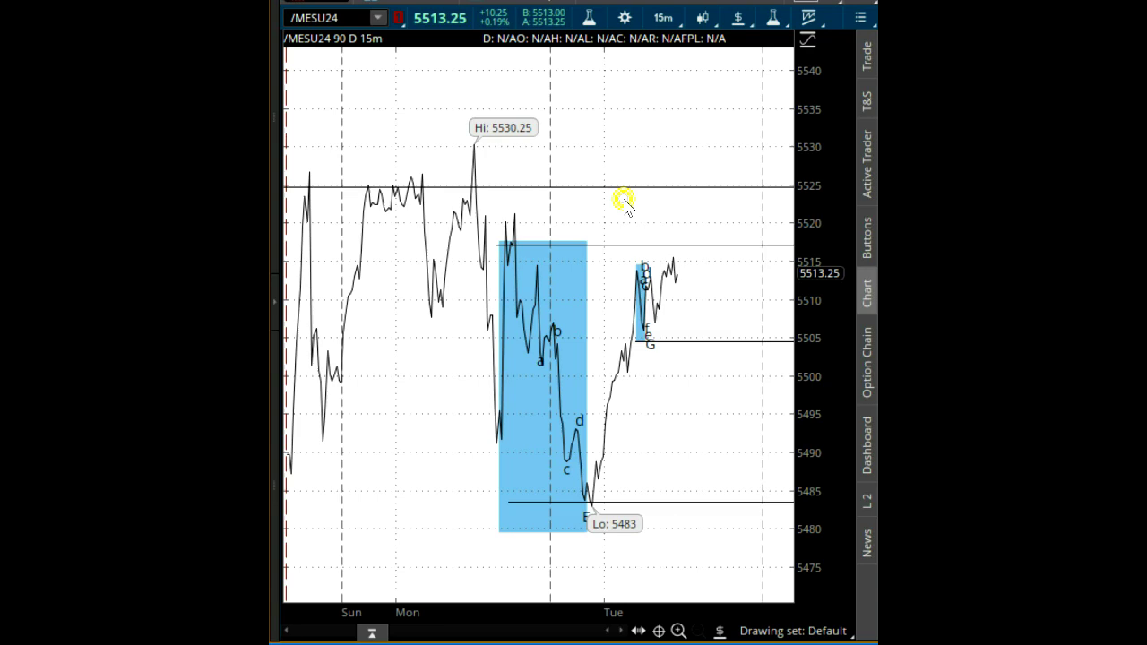
{"action": "left_click_drag", "start_coordinate": [651, 287], "coordinate": [792, 287]}
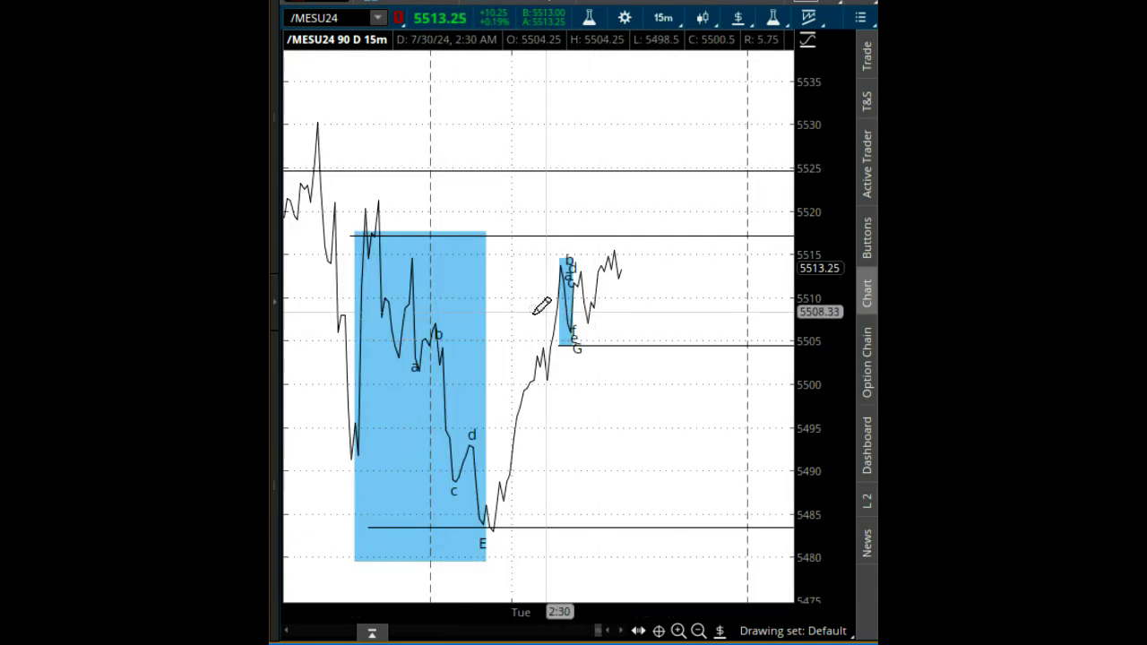
{"action": "left_click_drag", "start_coordinate": [487, 313], "coordinate": [749, 333]}
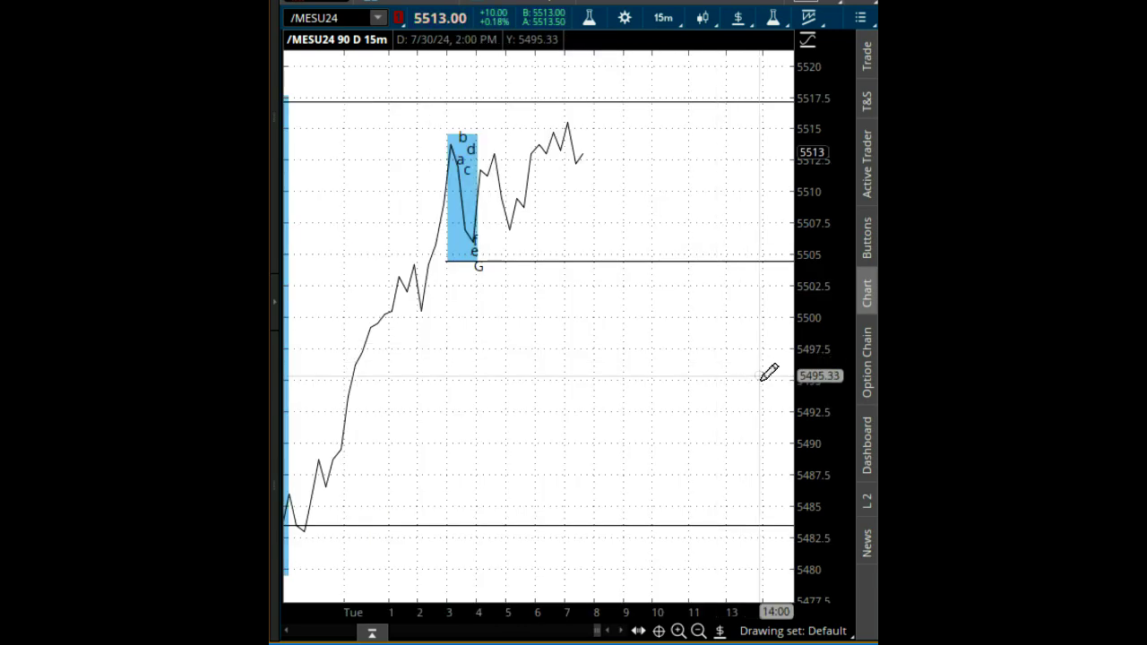
Set the chart to the 90-day, 10-minute time frame and examine the a–G pattern and the price movement after it.
{"action": "left_click", "coordinate": [681, 17]}
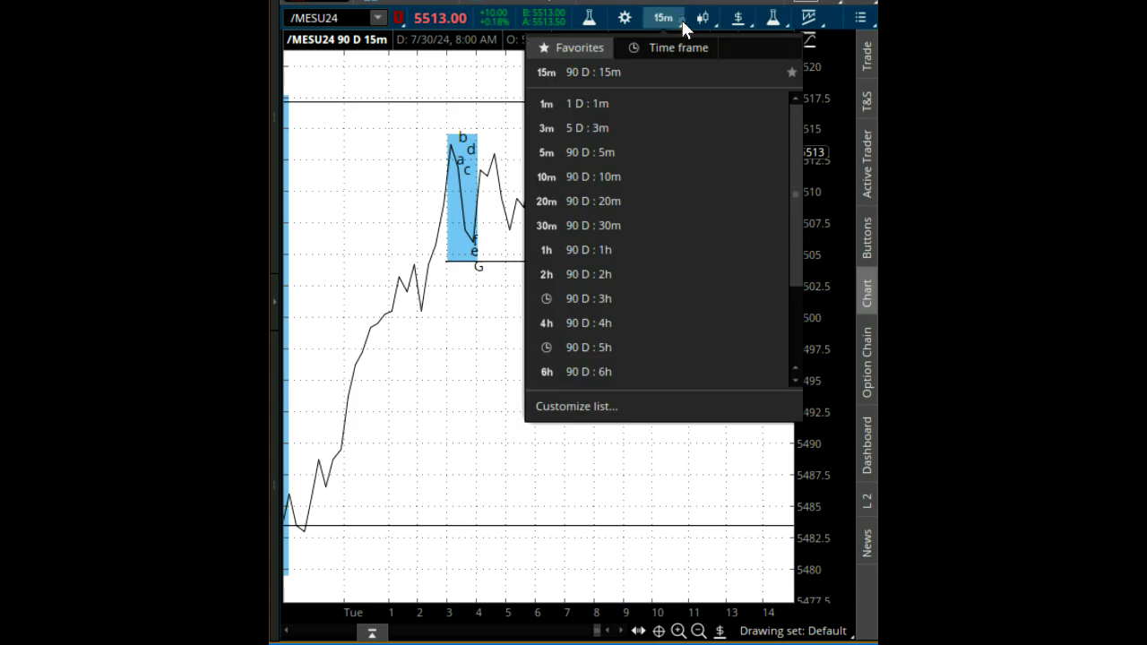
{"action": "left_click", "coordinate": [624, 177]}
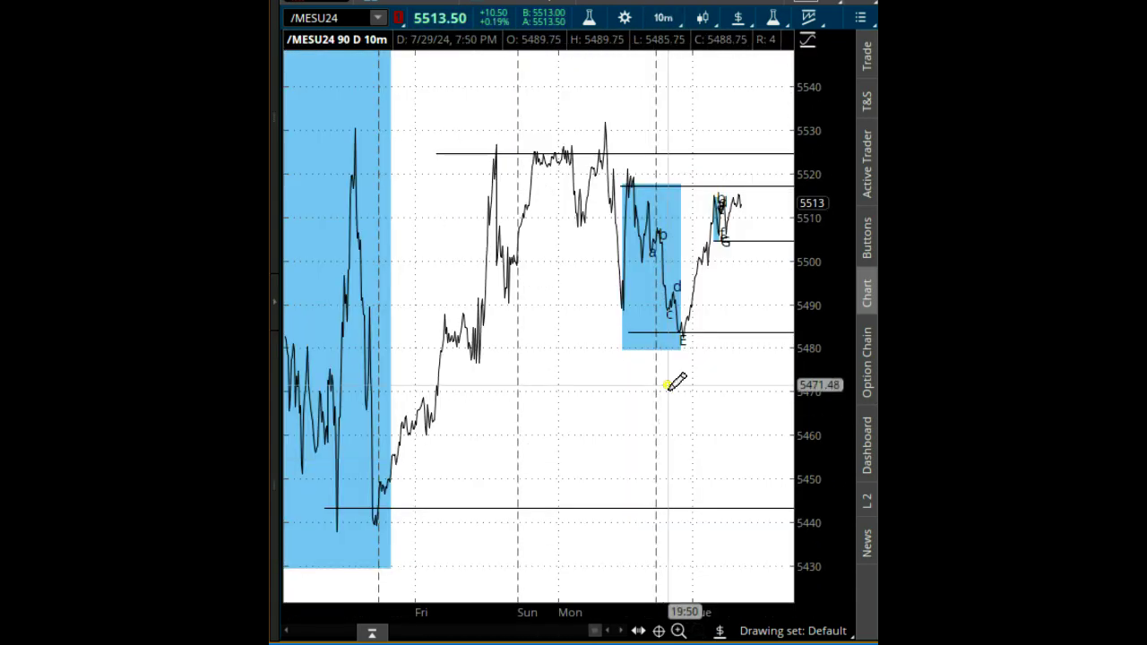
{"action": "scroll", "coordinate": [673, 382], "scroll_direction": "up", "scroll_amount": 5}
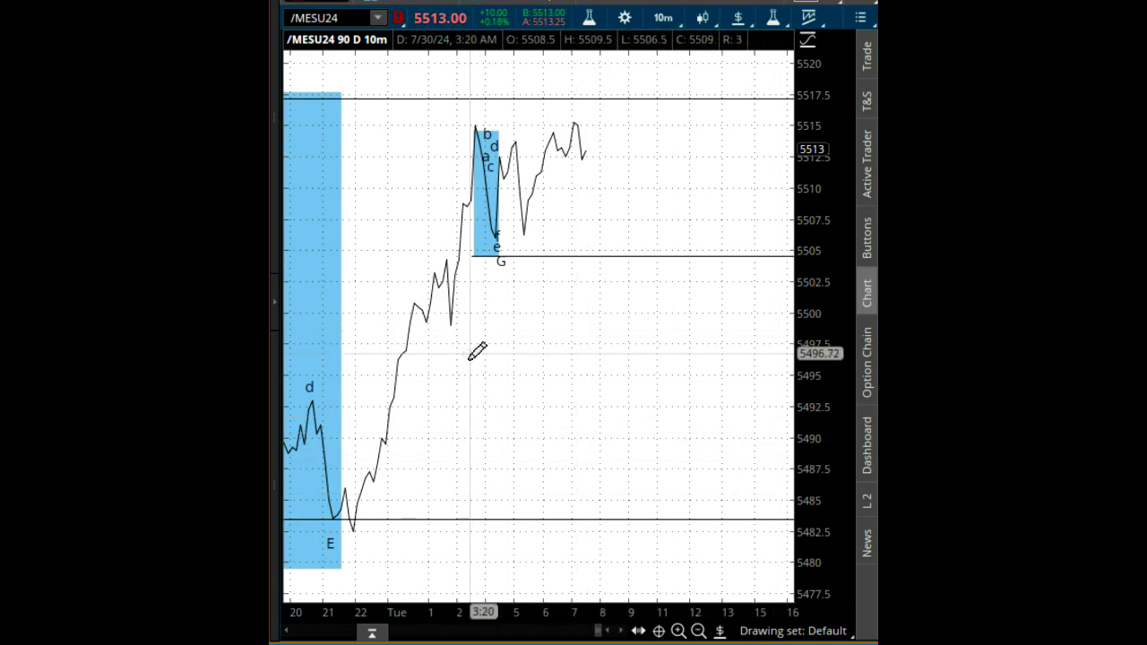
{"action": "left_click_drag", "start_coordinate": [441, 420], "coordinate": [727, 461]}
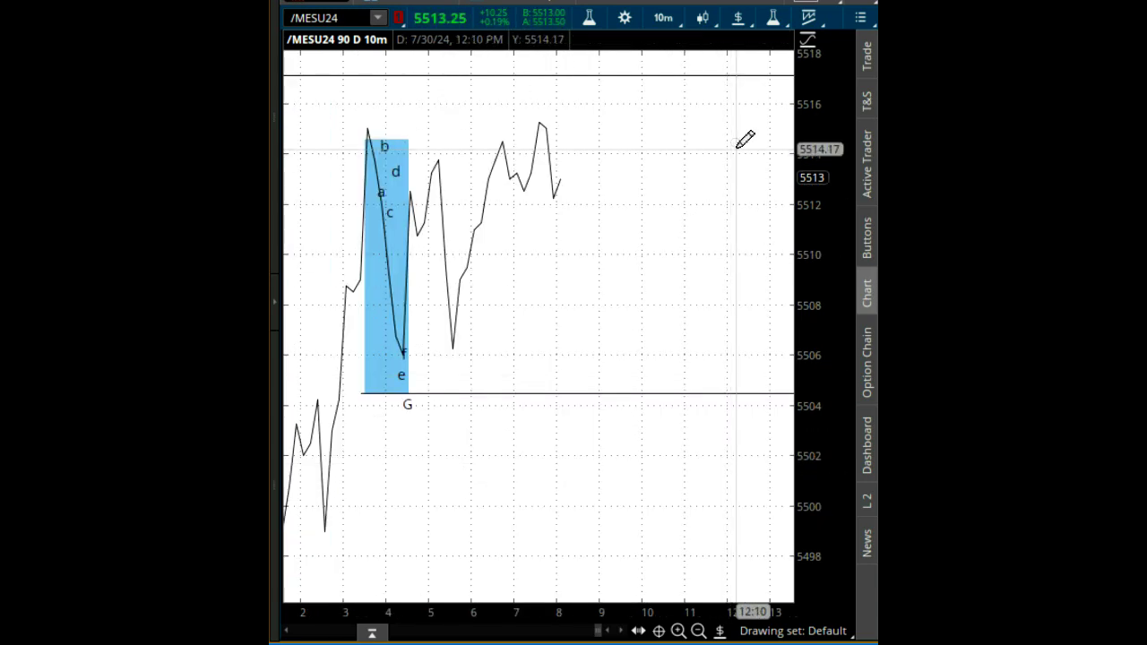
Set the chart to the 90-day, 5-minute time frame and inspect the a–G pattern and the latest price swings.
{"action": "left_click", "coordinate": [674, 22]}
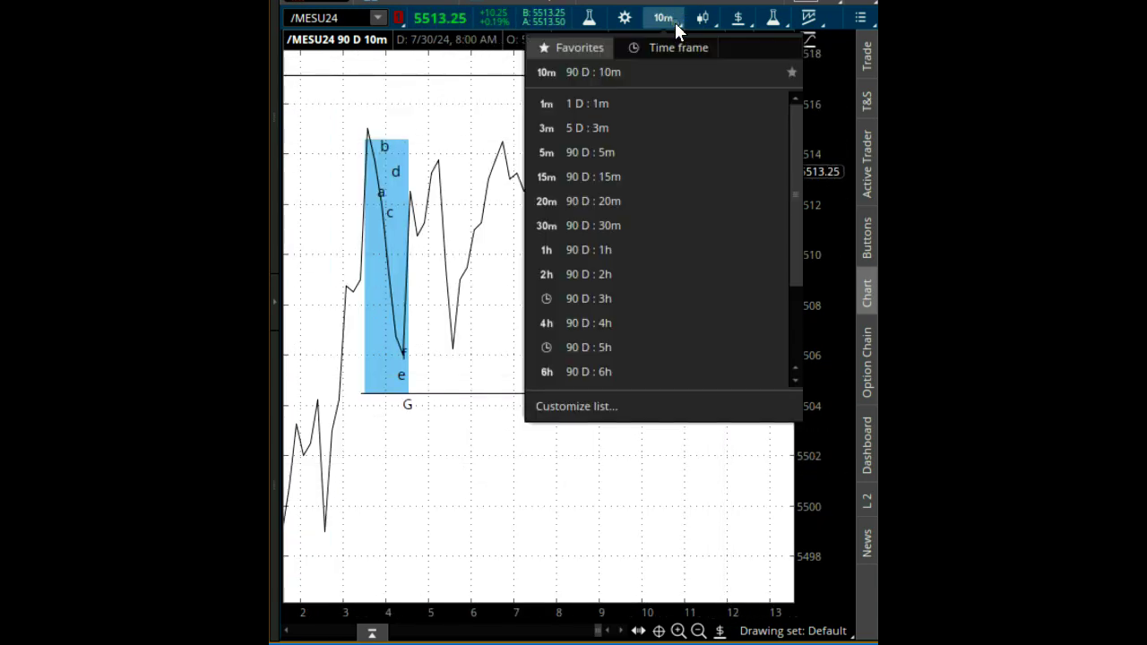
{"action": "left_click", "coordinate": [629, 155]}
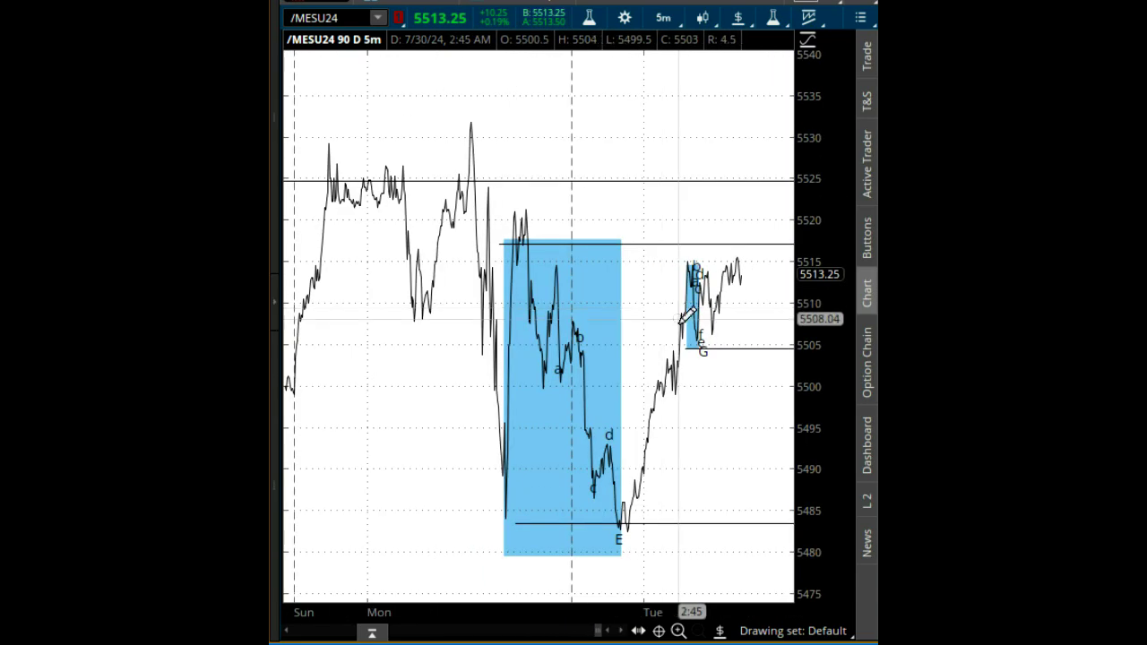
{"action": "left_click_drag", "start_coordinate": [673, 325], "coordinate": [789, 409]}
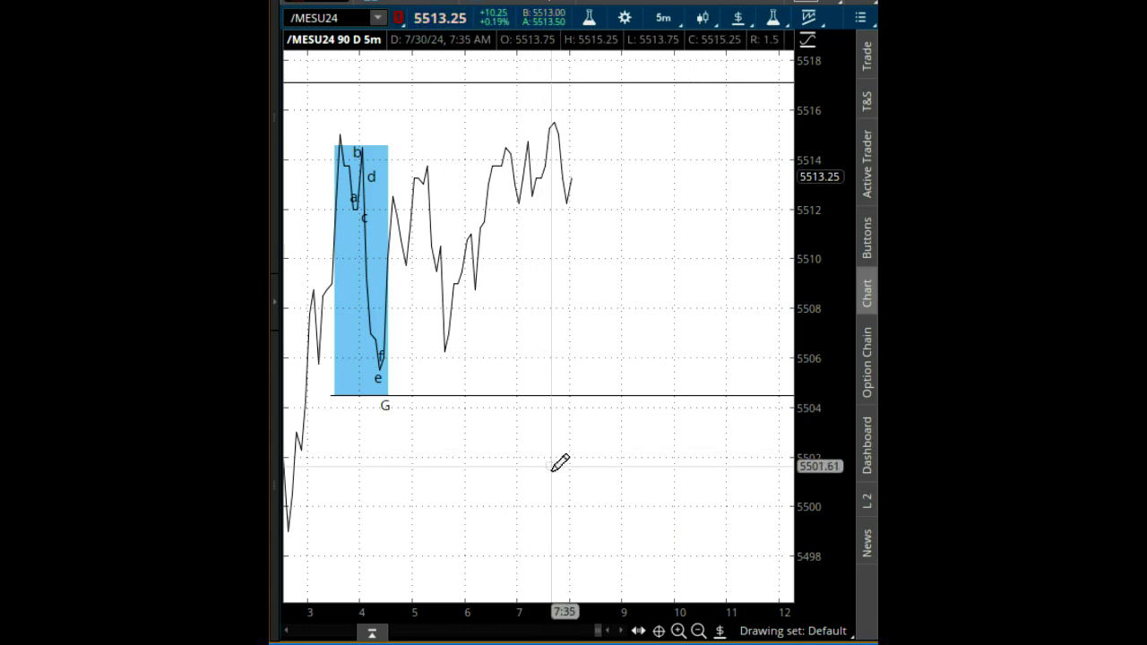
Set the chart to the 5-day, 3-minute time frame and inspect the a–G pattern and the price swings after 6:00.
{"action": "left_click", "coordinate": [675, 25]}
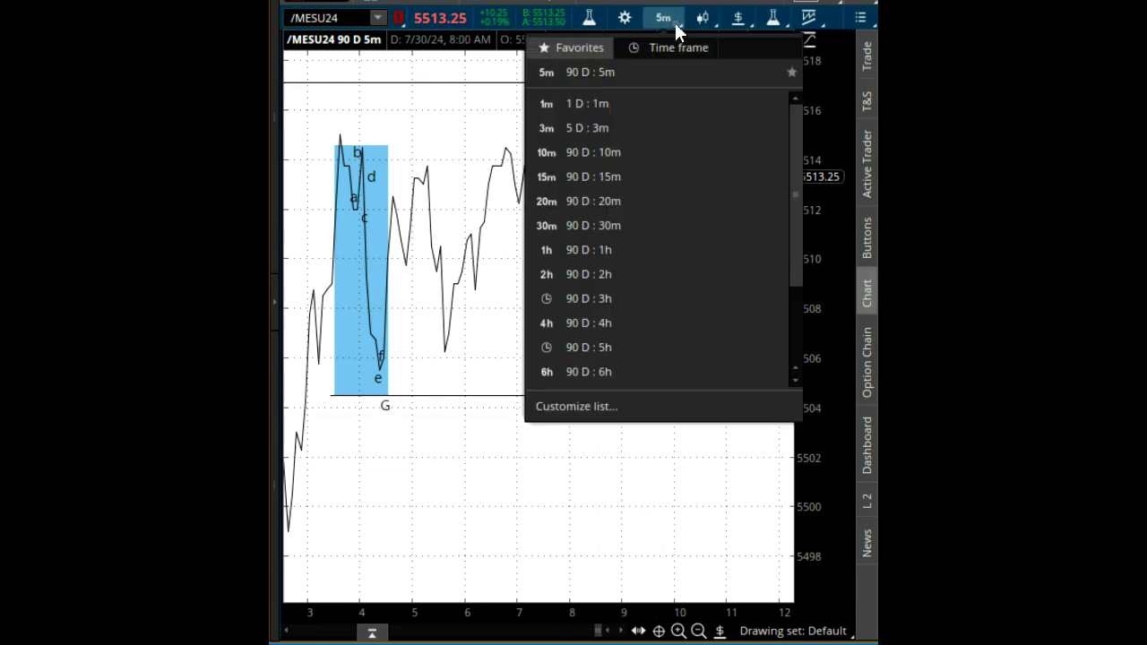
{"action": "left_click", "coordinate": [612, 125]}
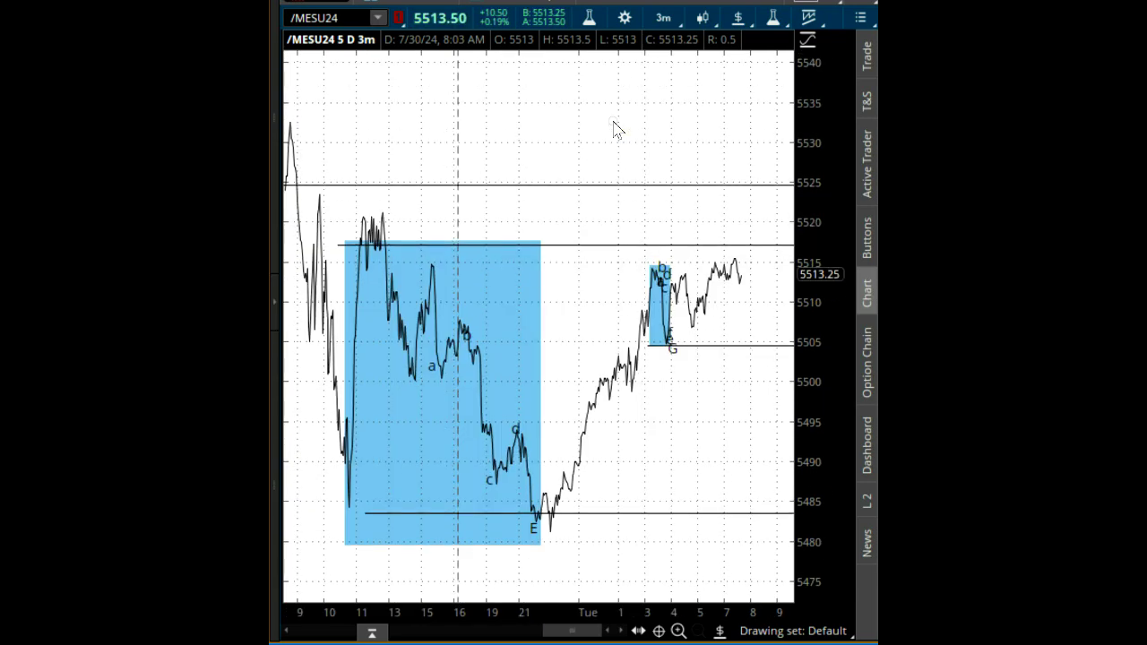
{"action": "left_click_drag", "start_coordinate": [635, 238], "coordinate": [766, 302]}
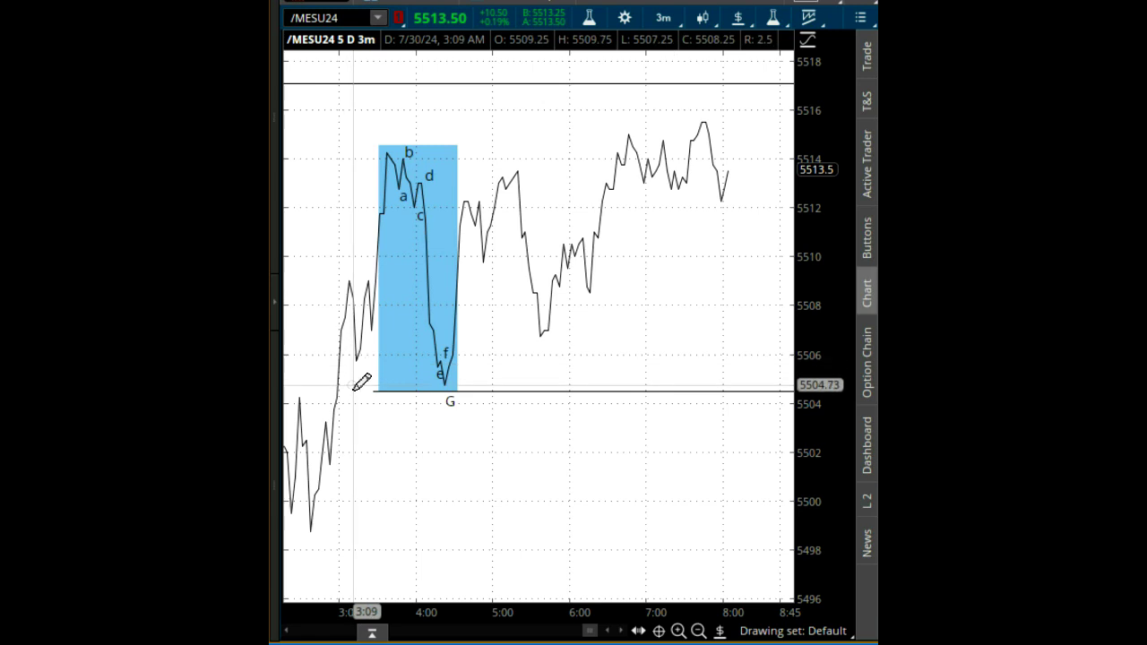
{"action": "left_click_drag", "start_coordinate": [353, 387], "coordinate": [752, 456]}
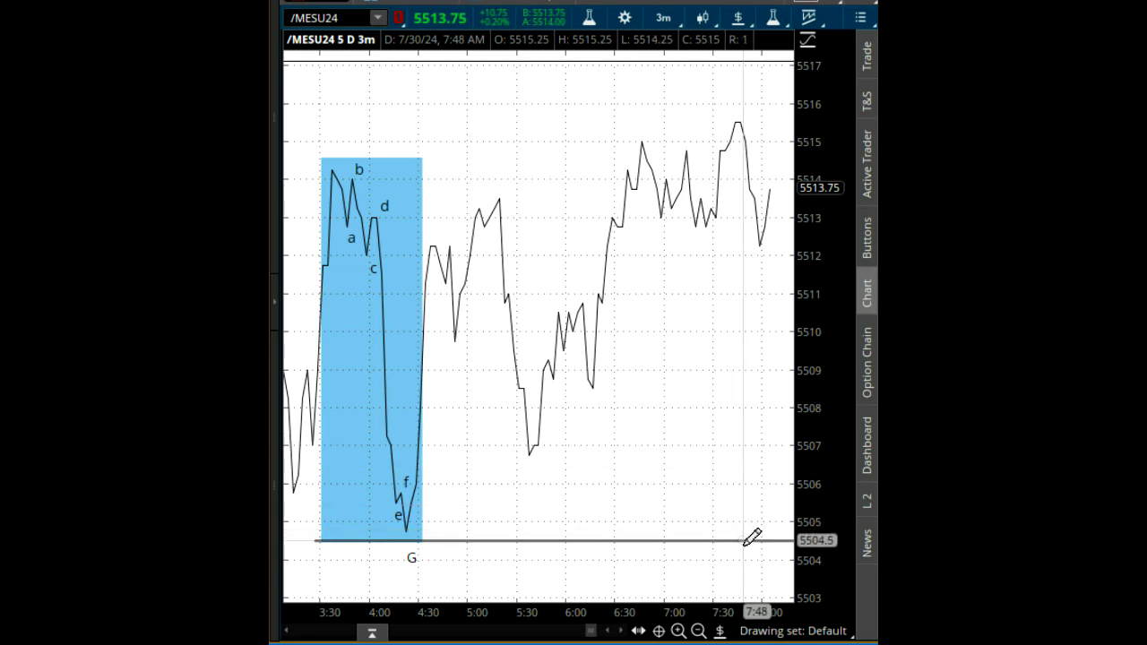
{"action": "mouse_move", "coordinate": [751, 538]}
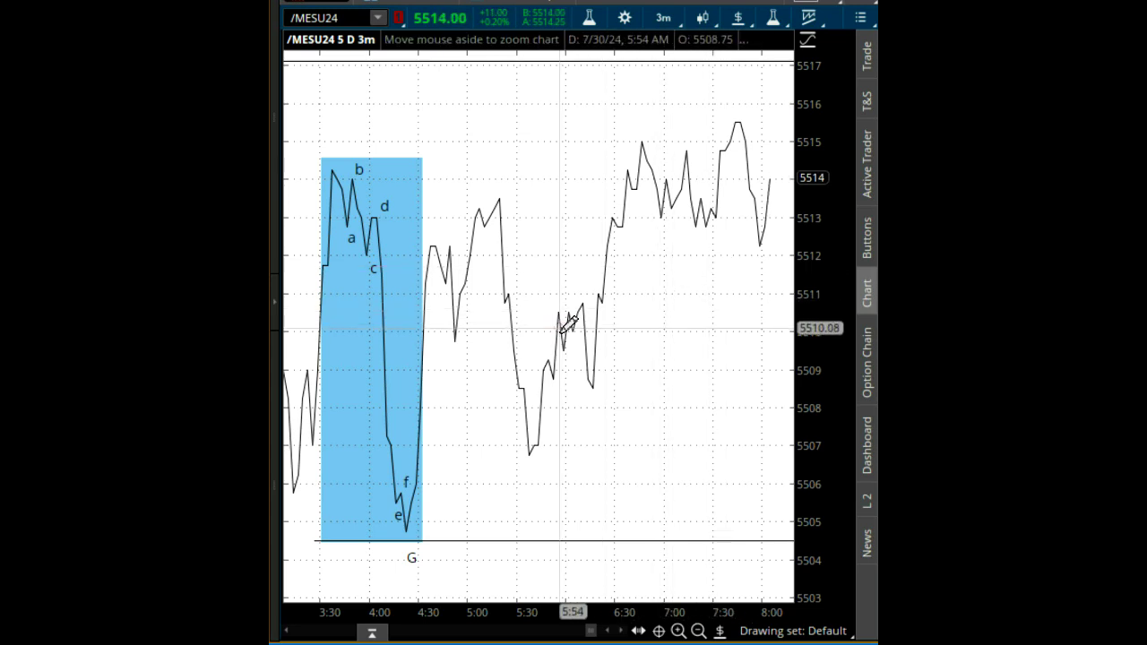
{"action": "left_click_drag", "start_coordinate": [561, 332], "coordinate": [792, 346]}
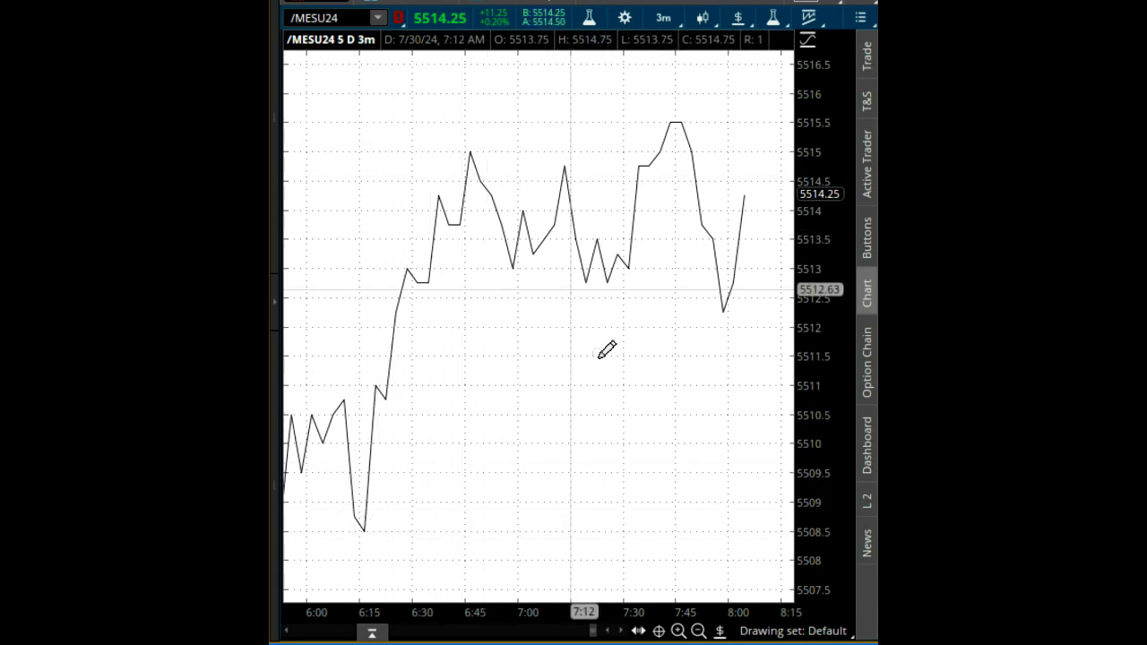
Highlight the rise from about 6:12 to 6:50 and the drop from about 7:39 to 8:00 with rectangles enclosing the price line.
{"action": "left_click", "coordinate": [722, 632]}
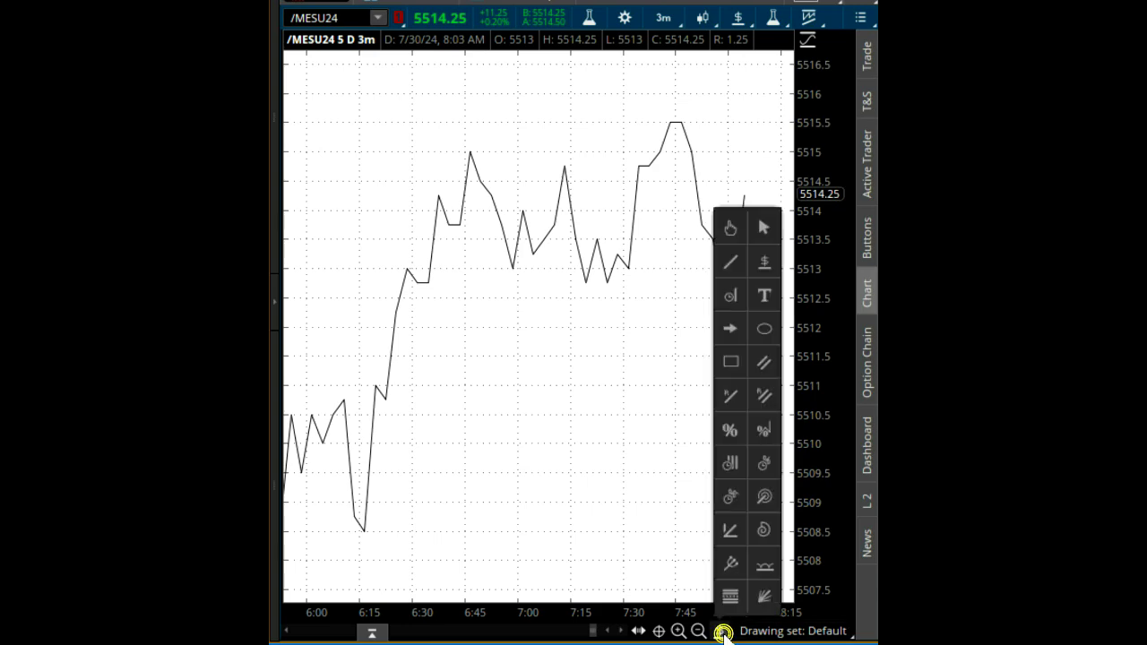
{"action": "left_click", "coordinate": [731, 363]}
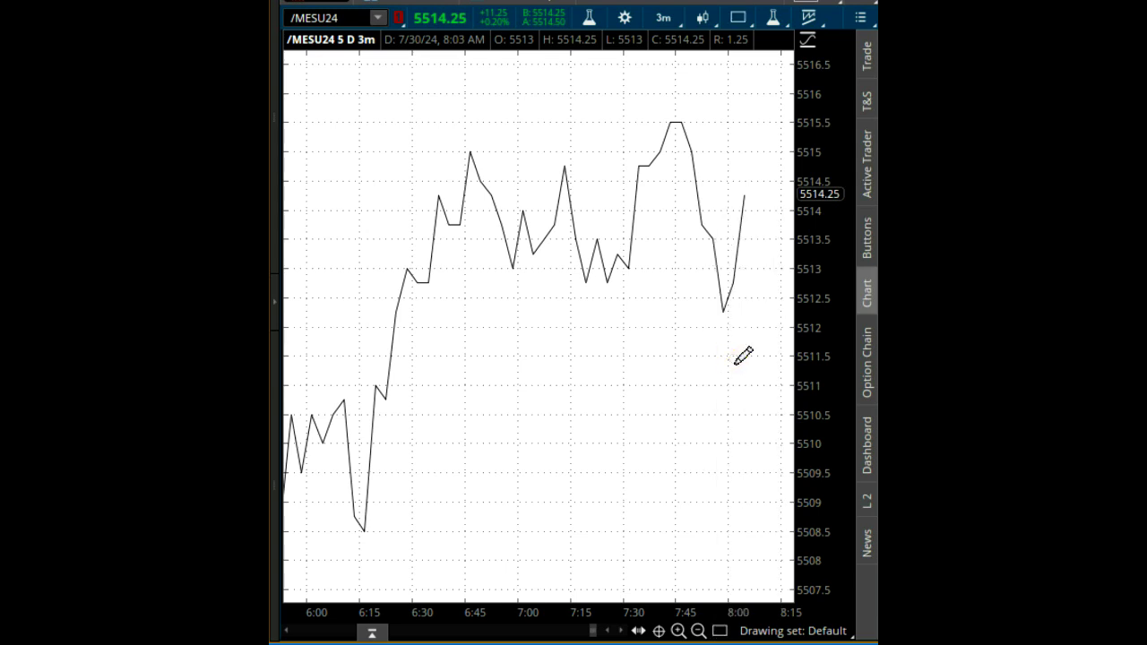
{"action": "mouse_move", "coordinate": [346, 544]}
{"action": "left_mouse_down"}
{"action": "mouse_move", "coordinate": [455, 197]}
{"action": "mouse_move", "coordinate": [483, 152]}
{"action": "left_mouse_up"}
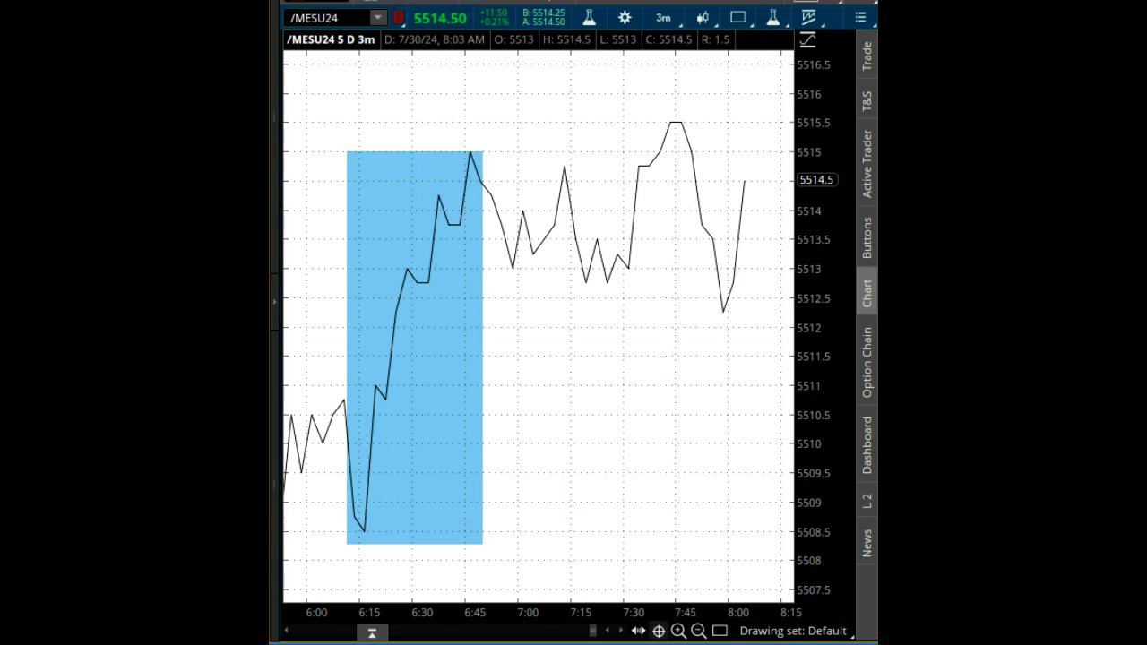
{"action": "left_click", "coordinate": [719, 630]}
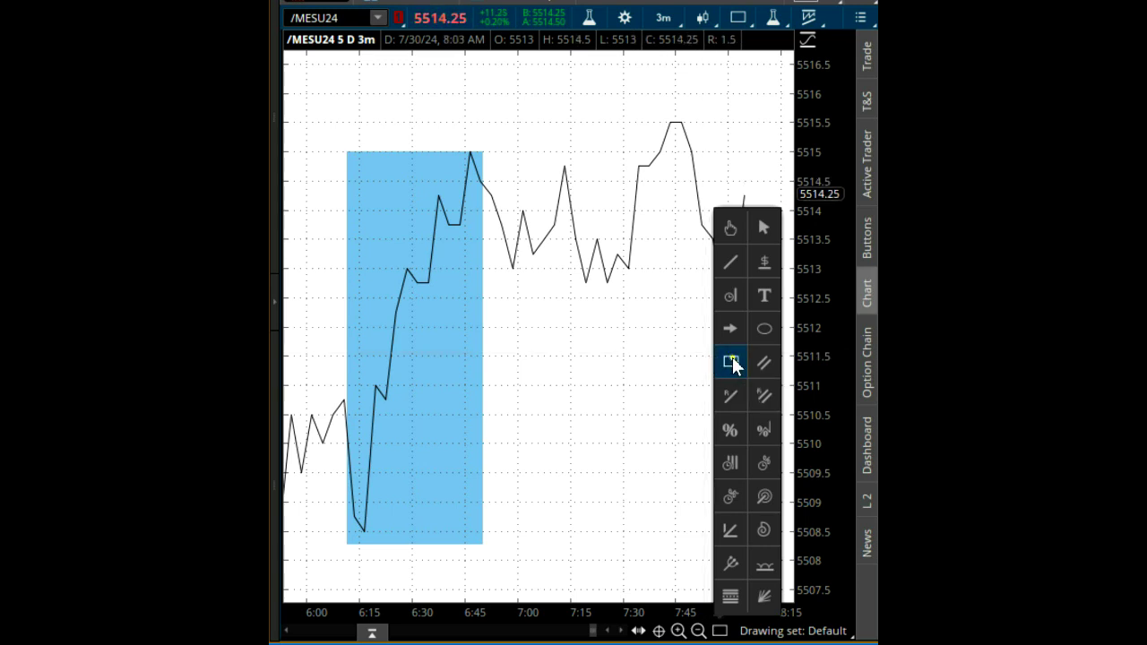
{"action": "left_click", "coordinate": [721, 361]}
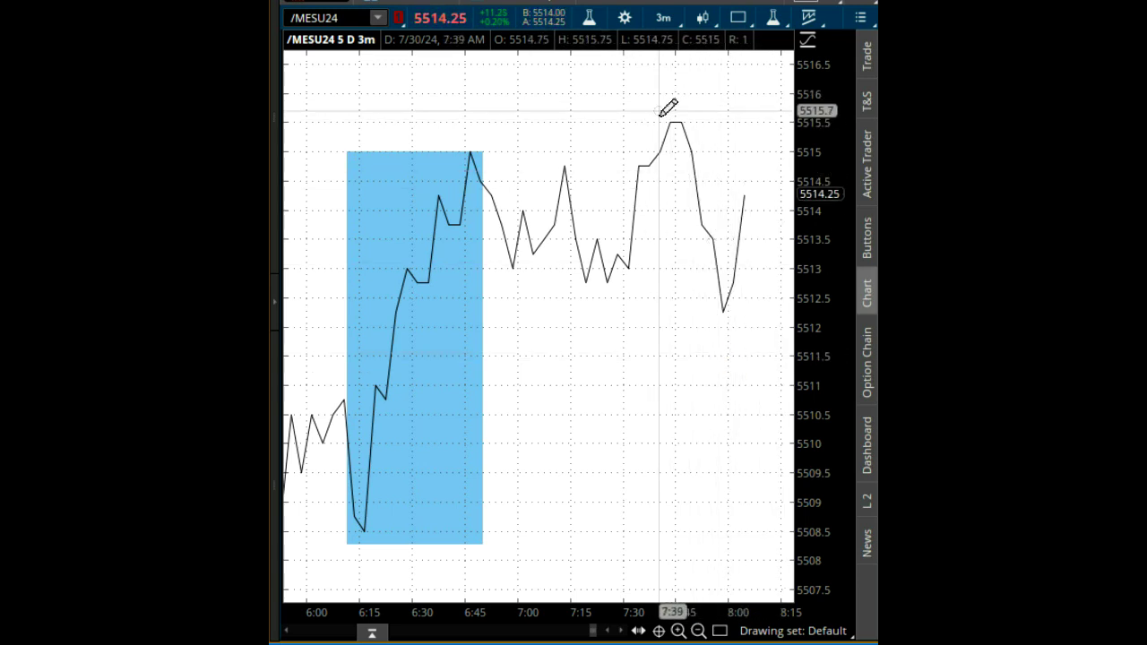
{"action": "left_click_drag", "start_coordinate": [659, 111], "coordinate": [731, 326]}
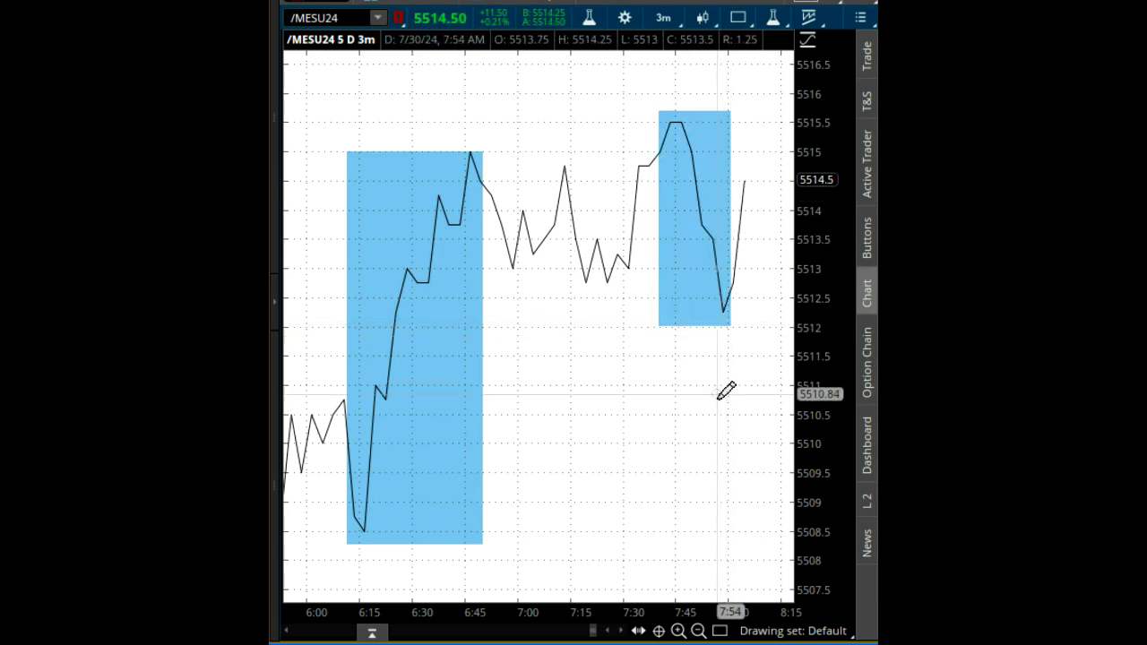
Draw price level lines at about 5512.1 and 5515.6, marking the low and high of the highlighted 7:39 to 8:00 drop.
{"action": "left_click", "coordinate": [720, 631]}
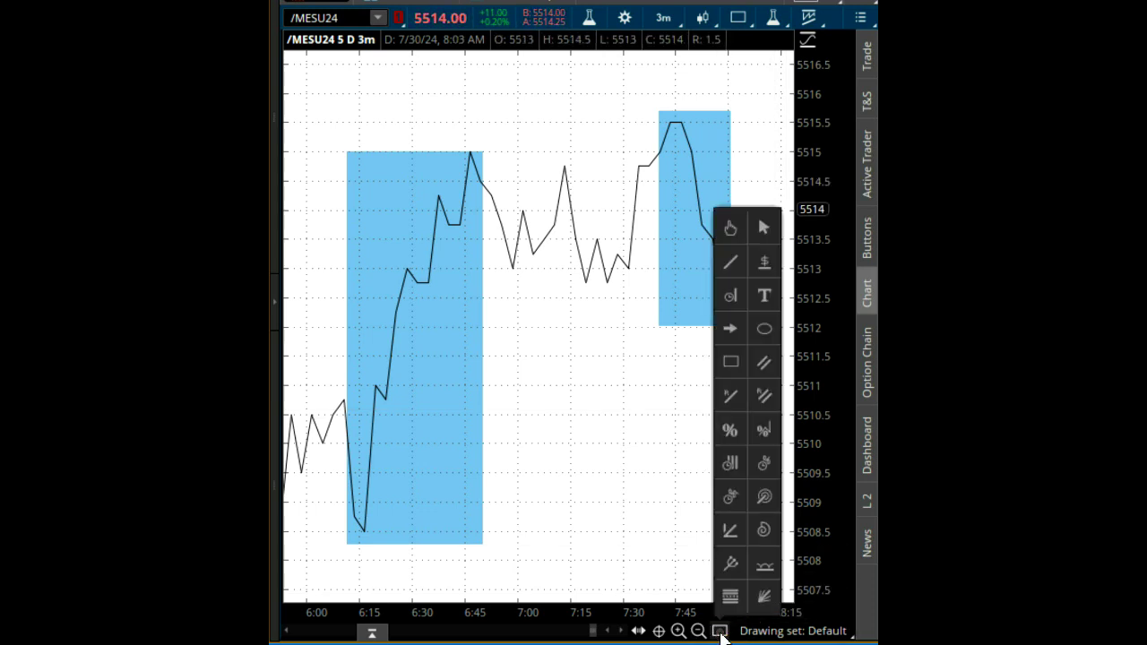
{"action": "left_click", "coordinate": [770, 263]}
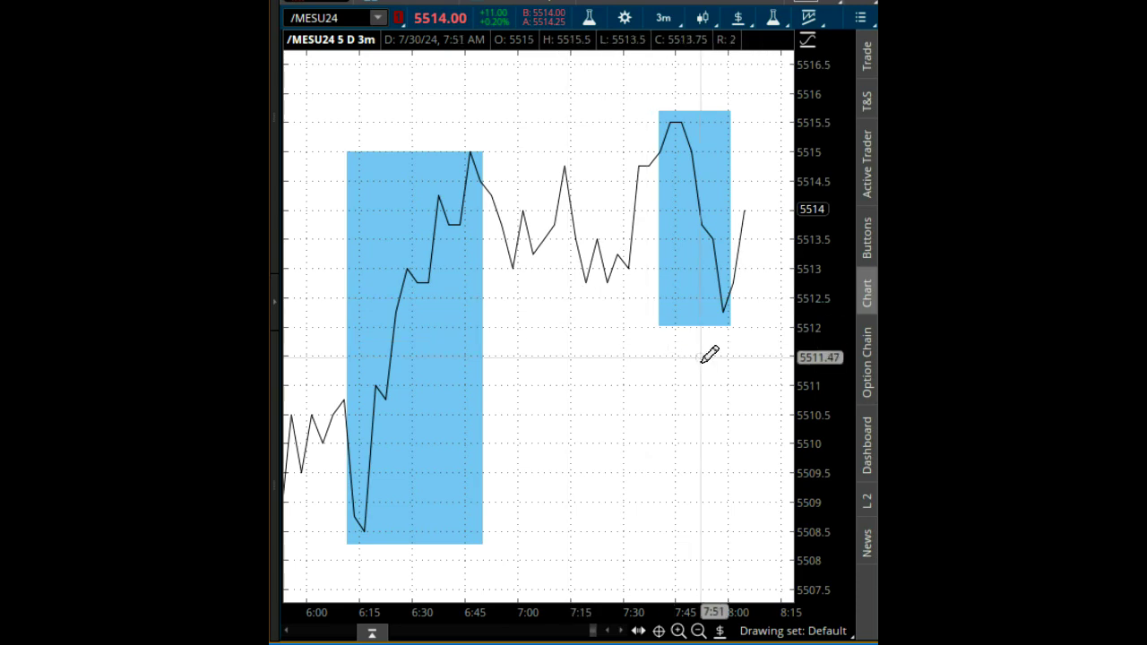
{"action": "left_click_drag", "start_coordinate": [635, 321], "coordinate": [724, 320]}
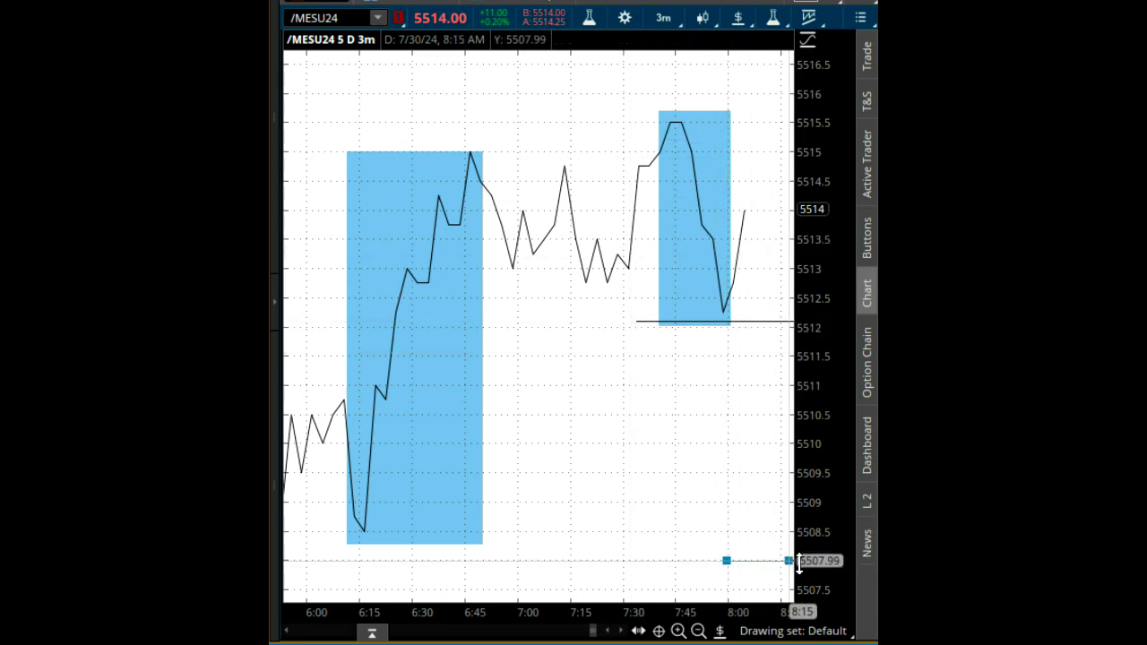
{"action": "left_click", "coordinate": [720, 631]}
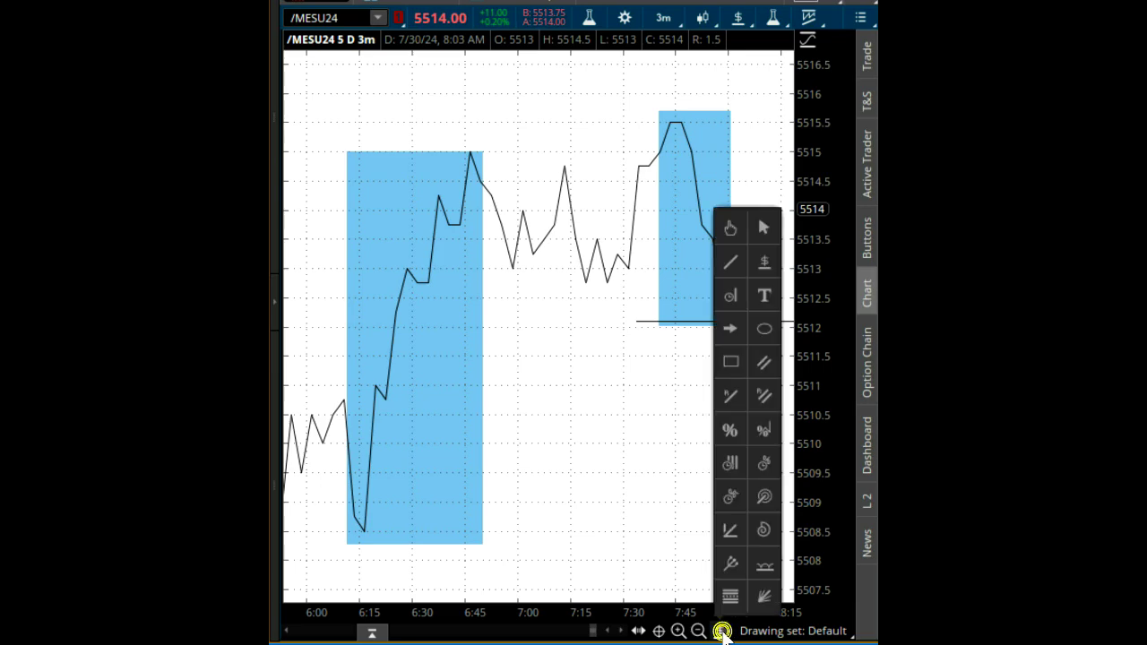
{"action": "left_click", "coordinate": [764, 262]}
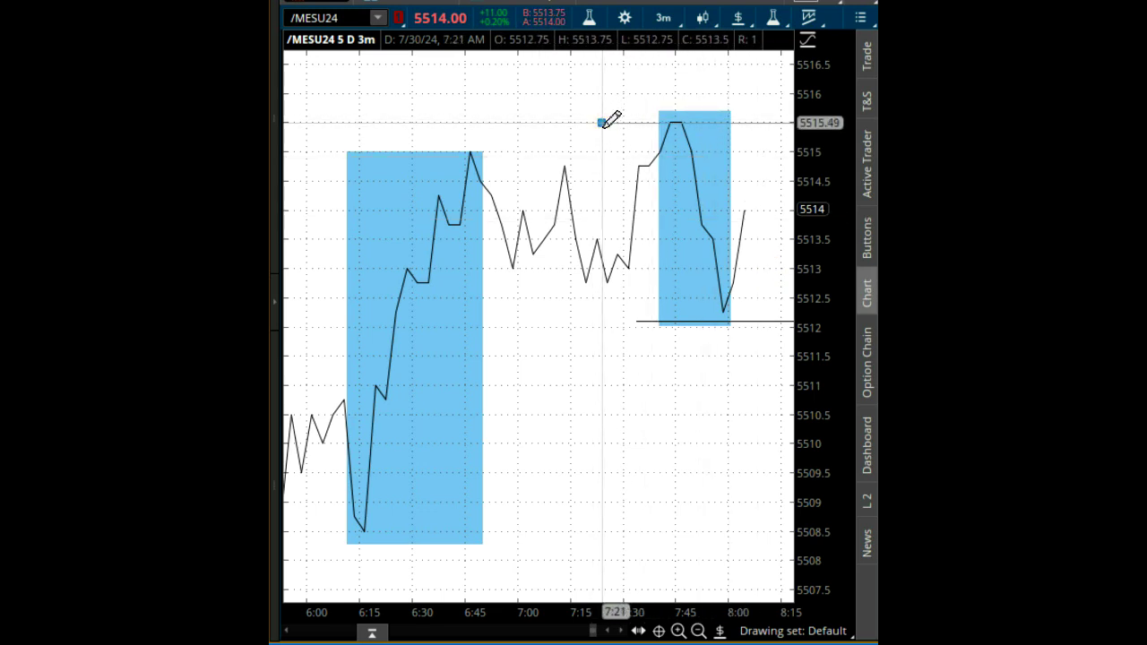
{"action": "left_click_drag", "start_coordinate": [601, 123], "coordinate": [790, 118]}
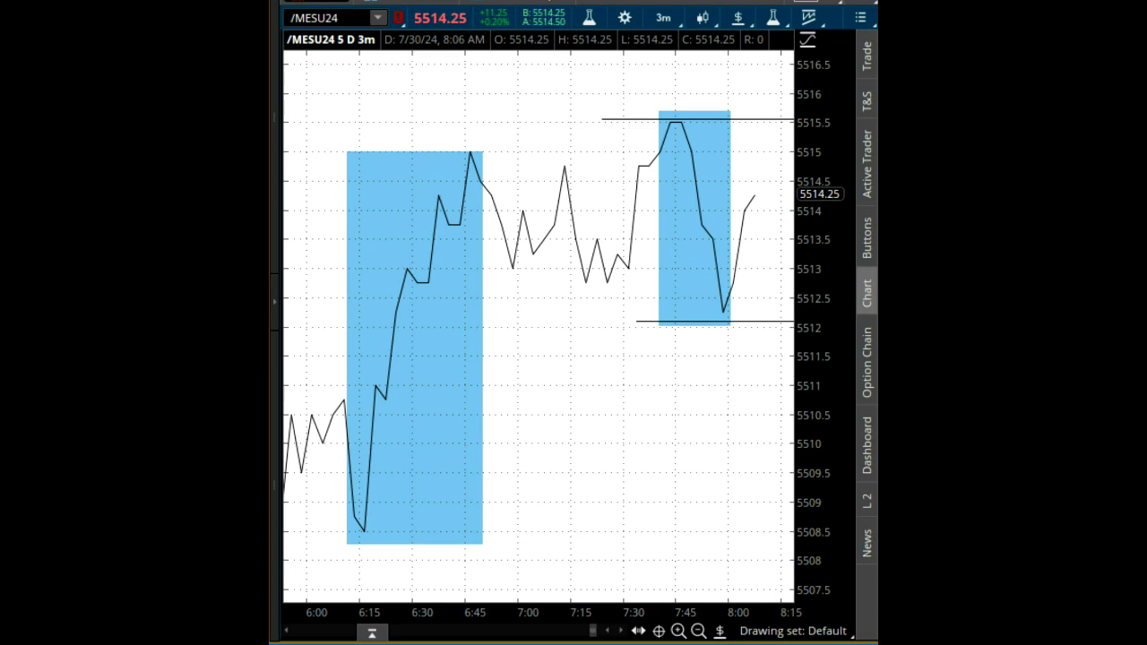
{"action": "left_click", "coordinate": [680, 24]}
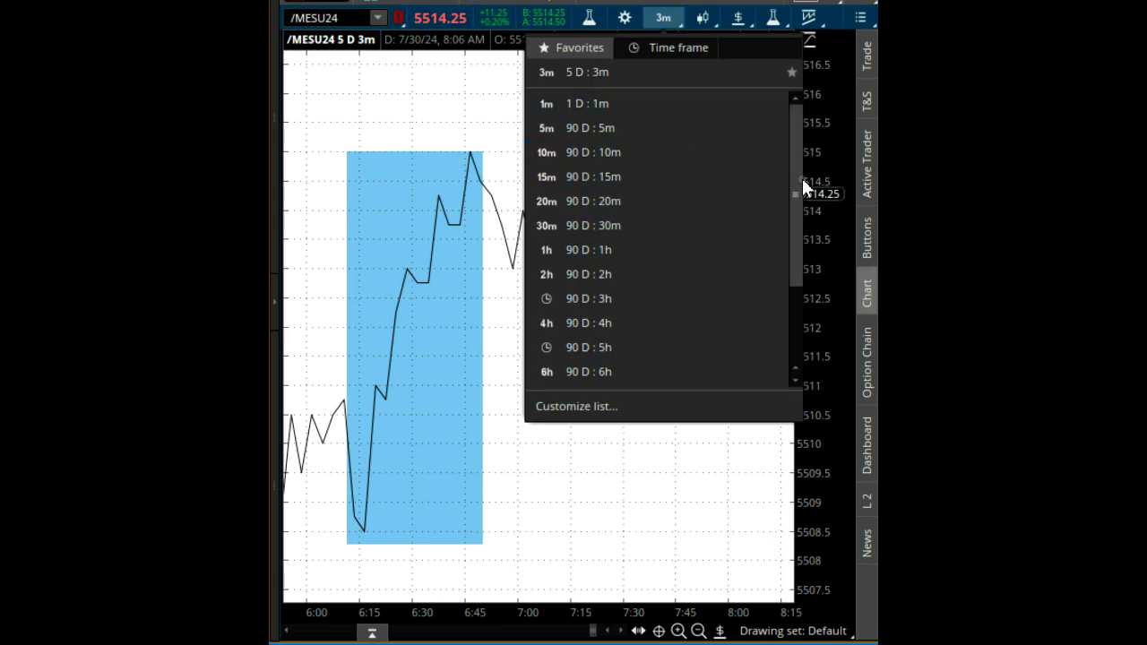
{"action": "left_click_drag", "start_coordinate": [799, 157], "coordinate": [792, 233]}
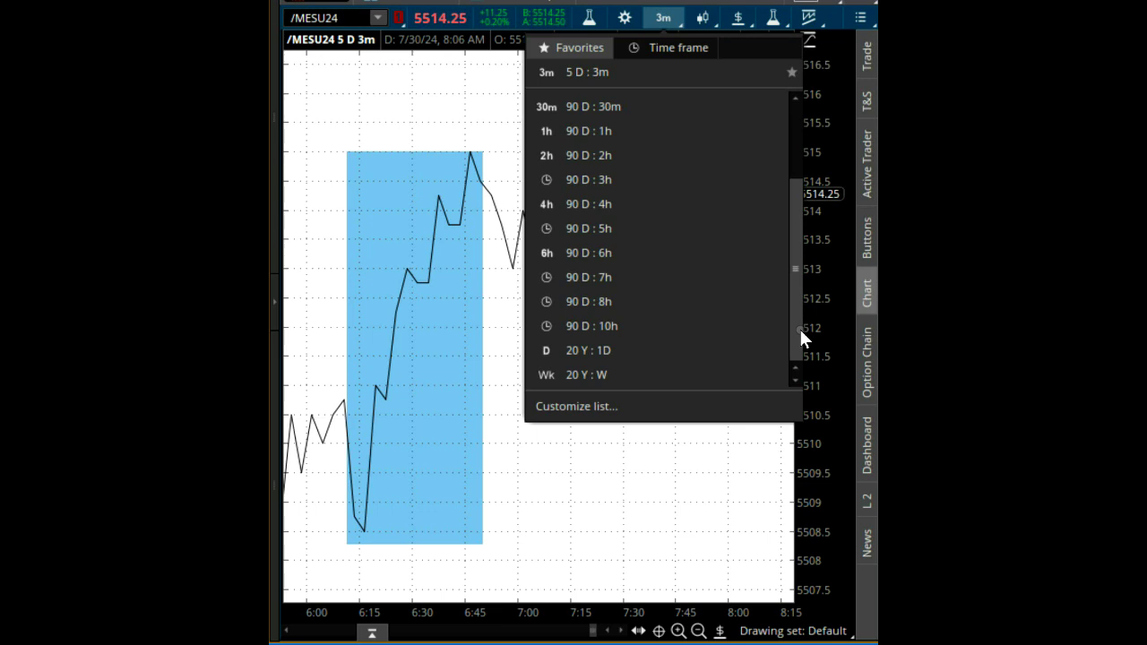
{"action": "left_click_drag", "start_coordinate": [800, 322], "coordinate": [802, 225]}
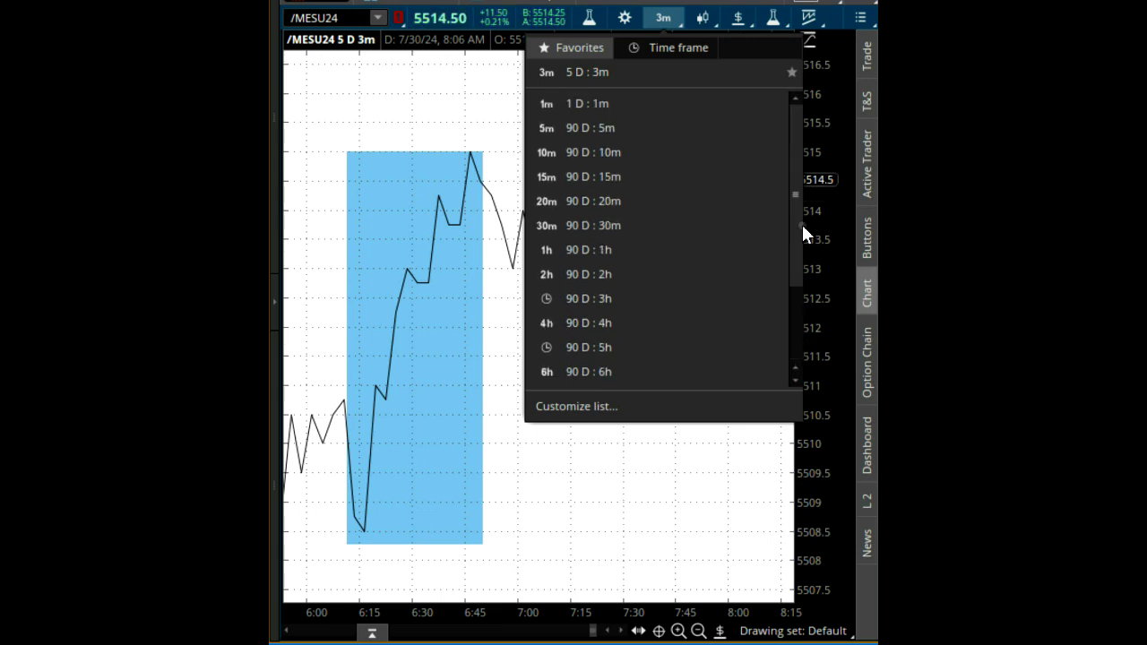
{"action": "left_click", "coordinate": [767, 3]}
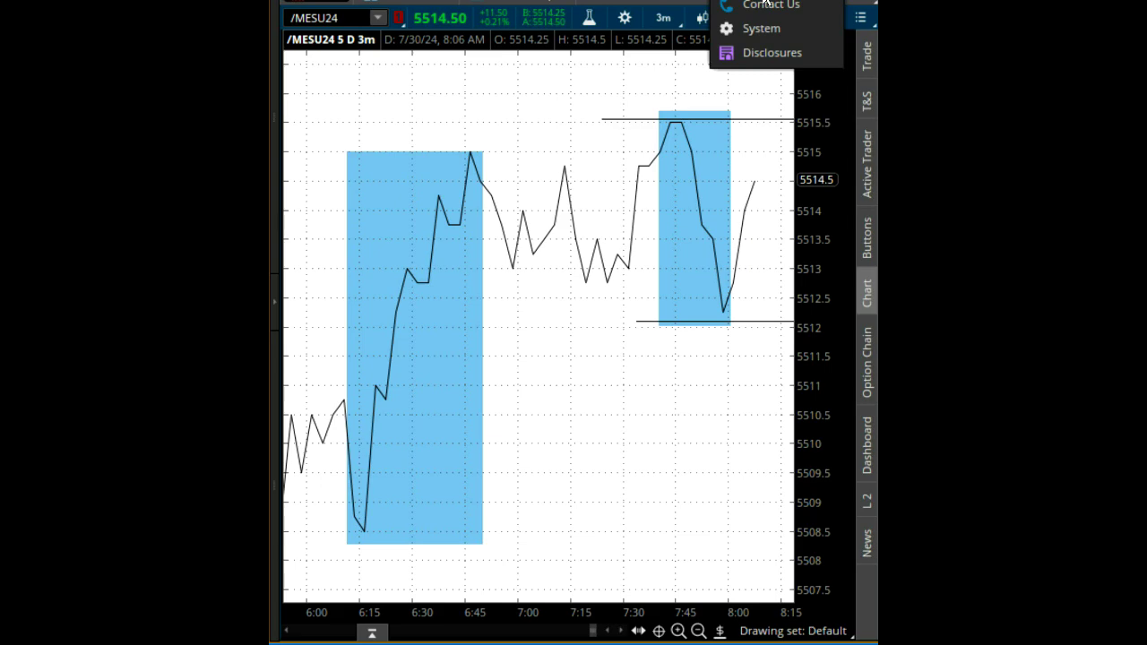
{"action": "left_click", "coordinate": [767, 3]}
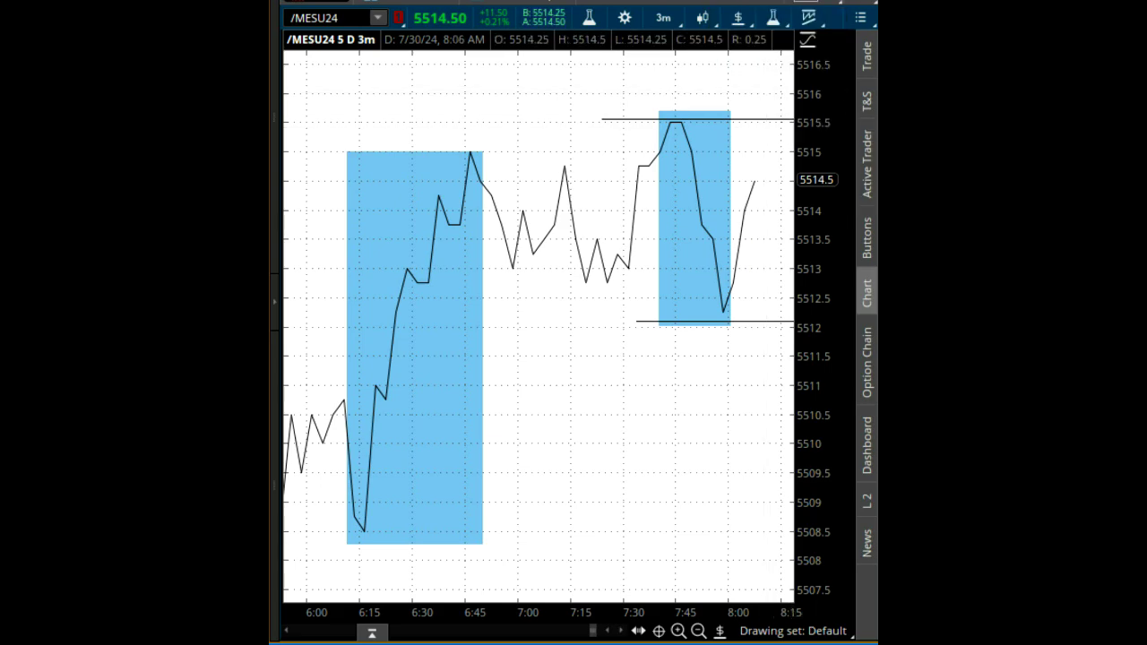